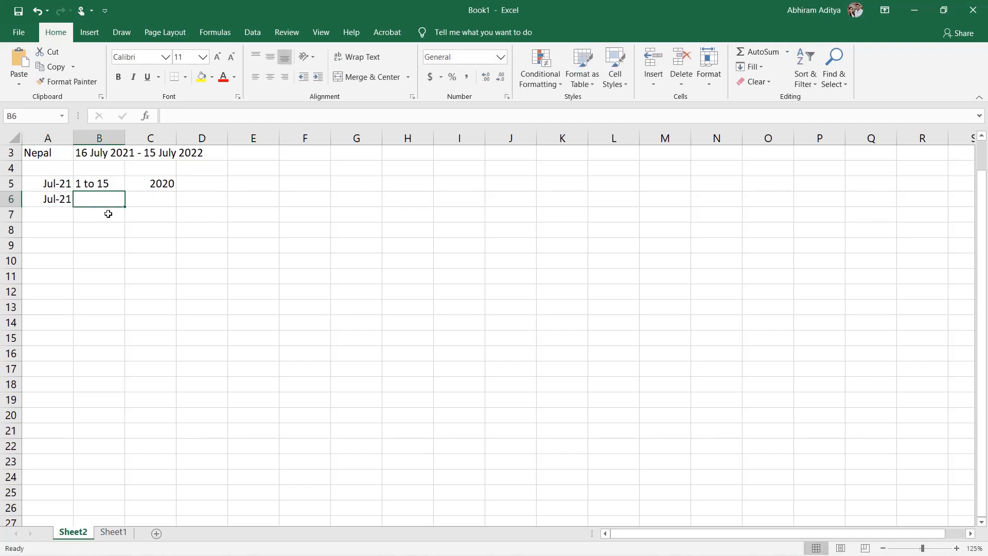
Step: Complete the second Jul-21 row with the date range 16 to 30 and the year 2021
type("16")
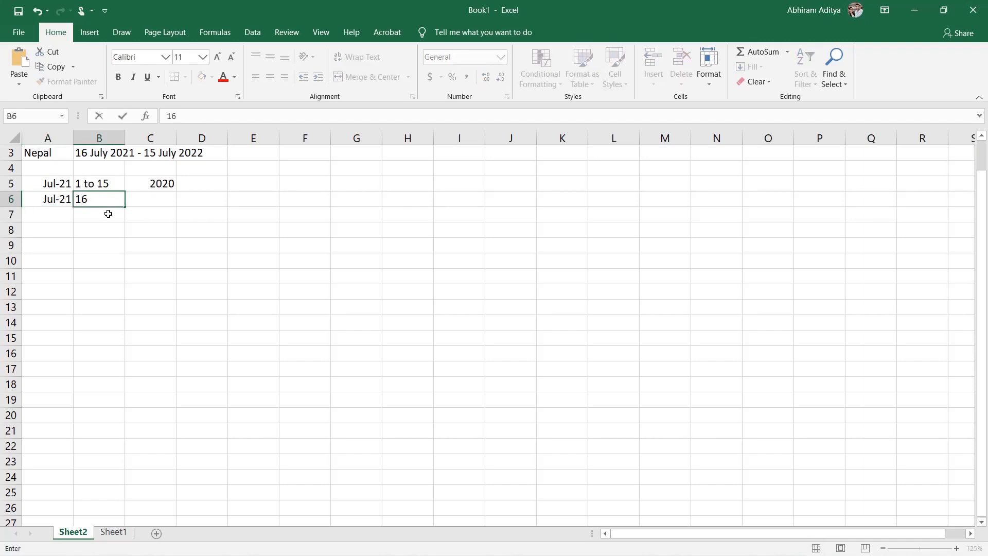
type(" to 30")
key("Tab")
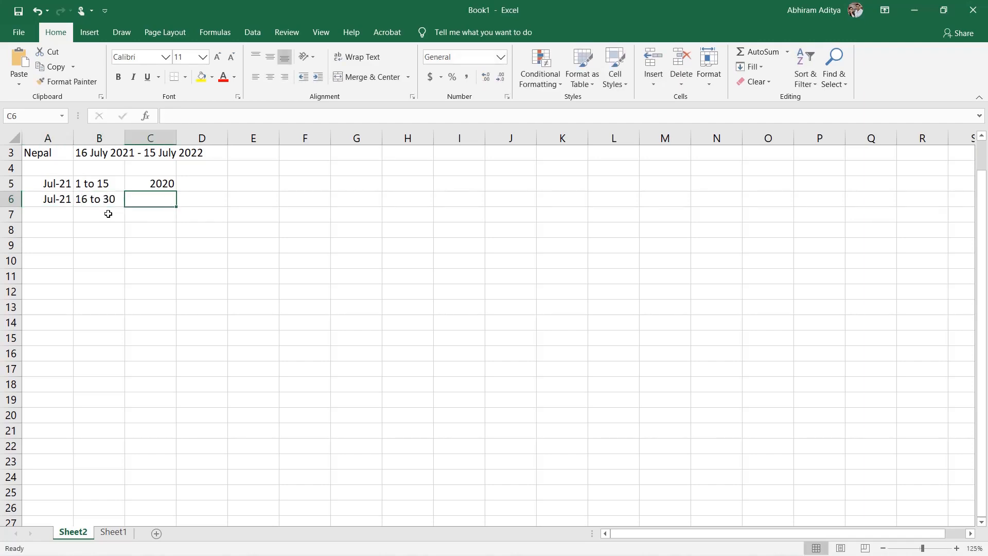
type("2021")
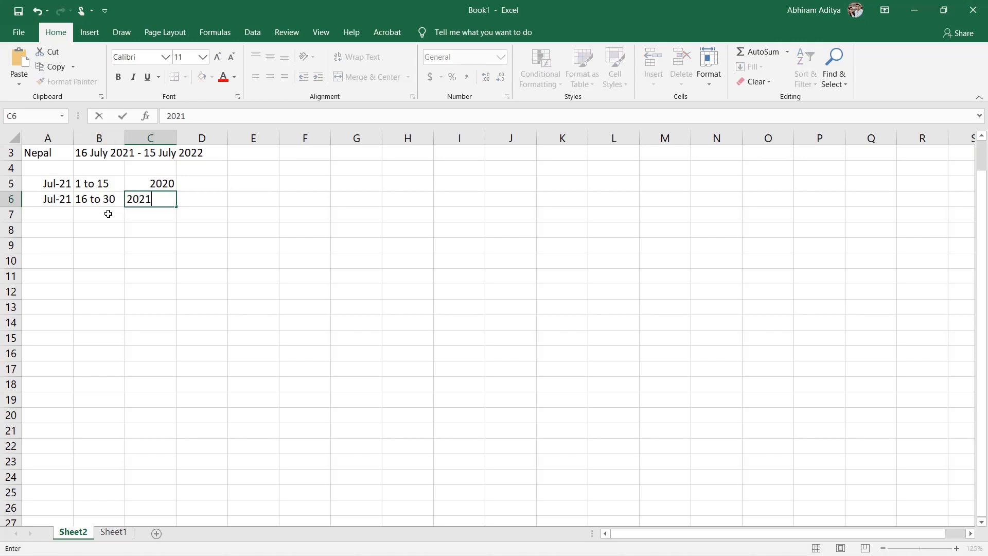
key("Return")
key("Return")
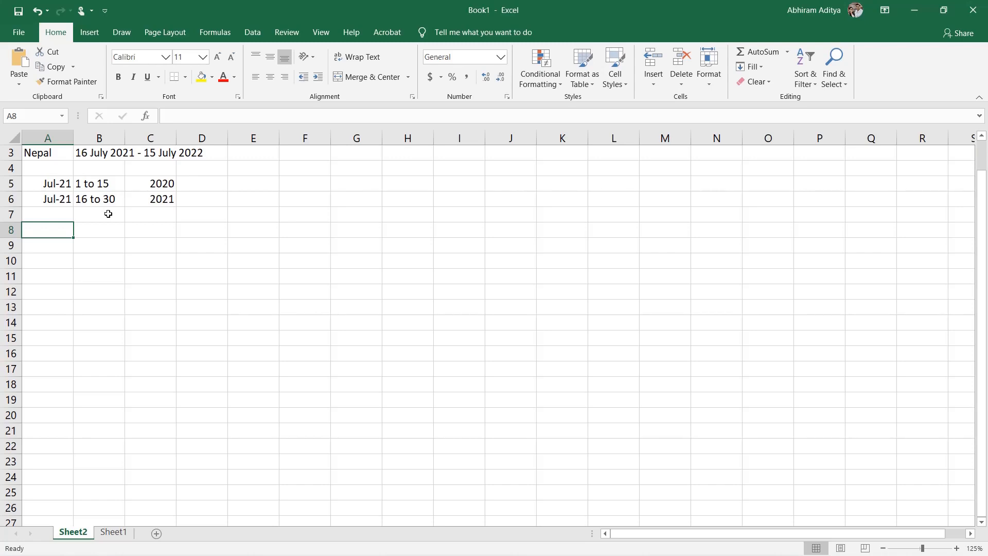
Step: Start the period list in row 8 with July, date range 16 to 30 and period 1
type("July")
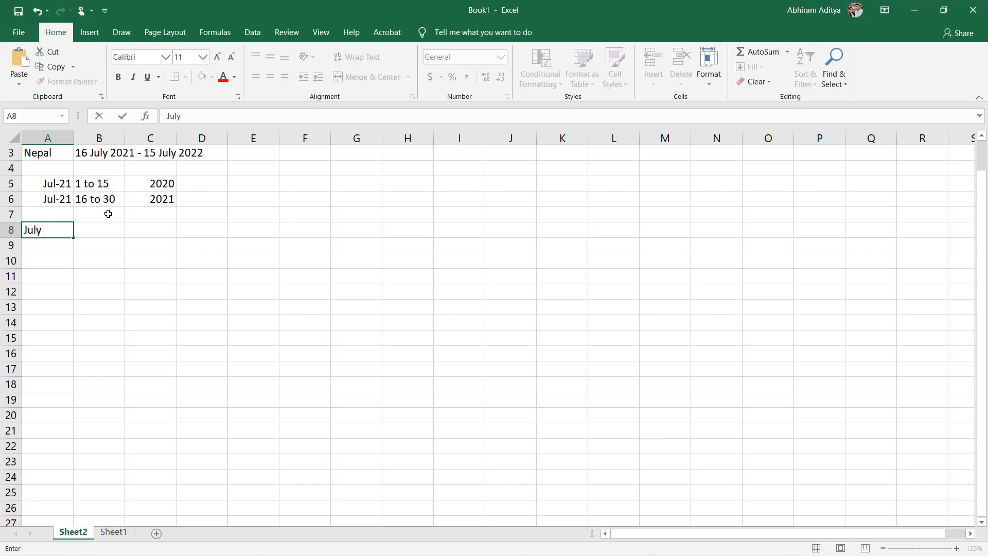
key("Tab")
type("16")
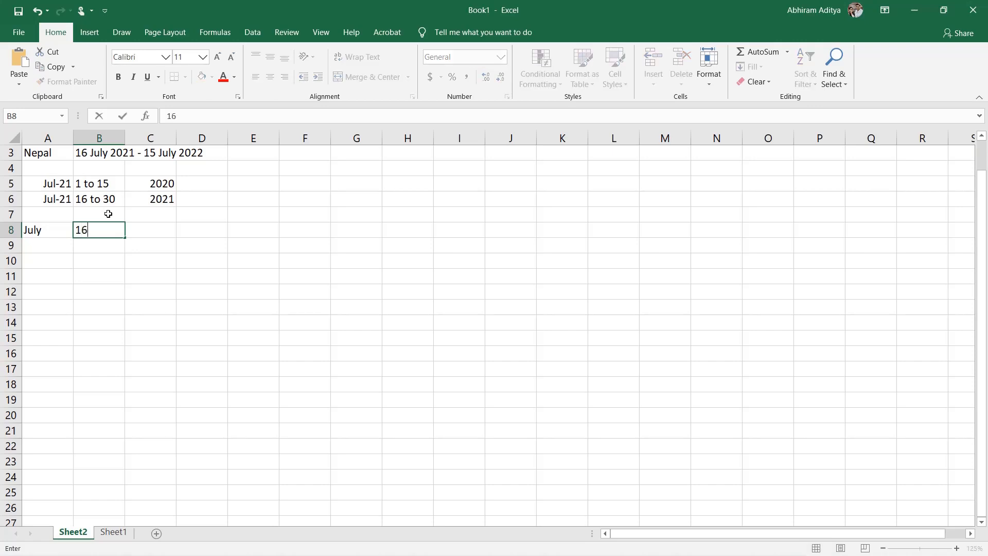
type(" to 30")
key("Tab")
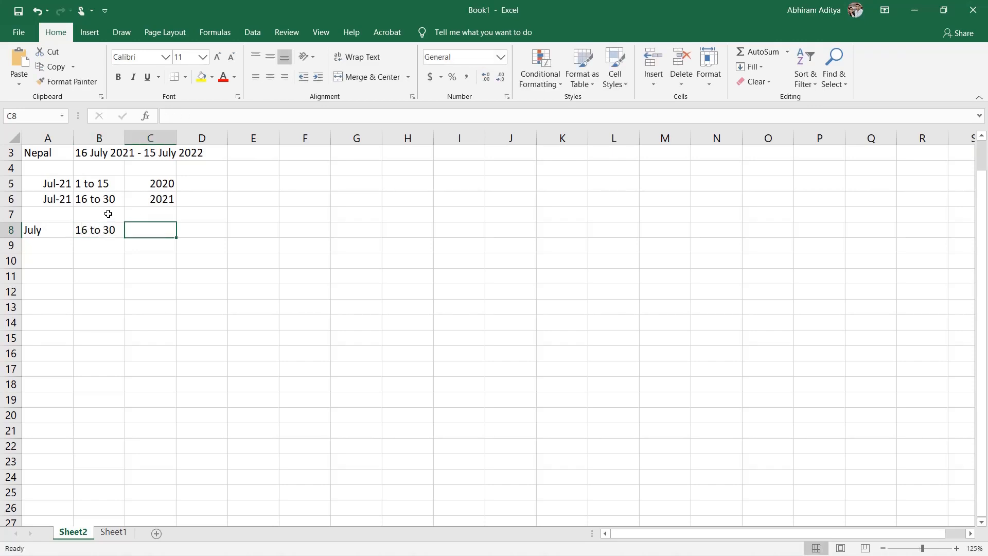
type("1")
key("Tab")
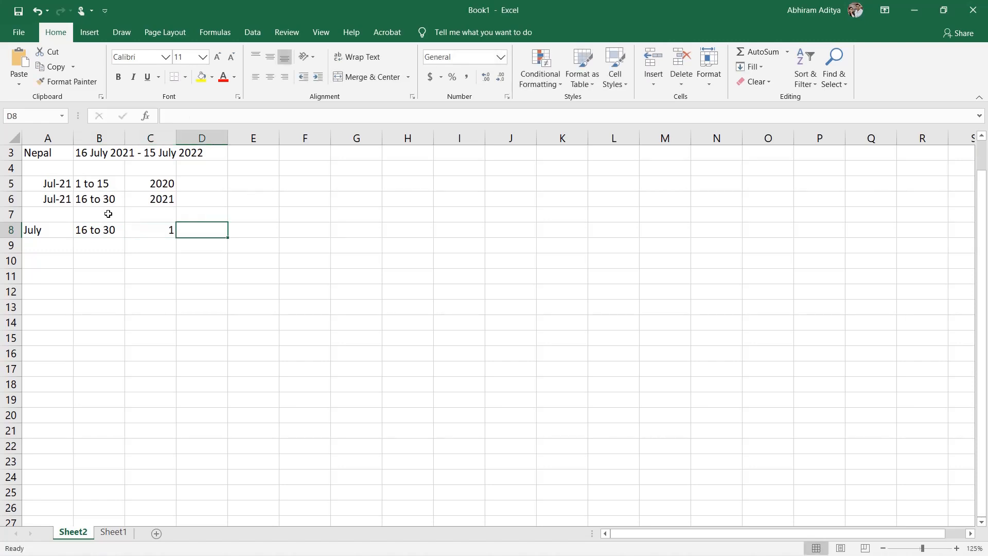
key("Return")
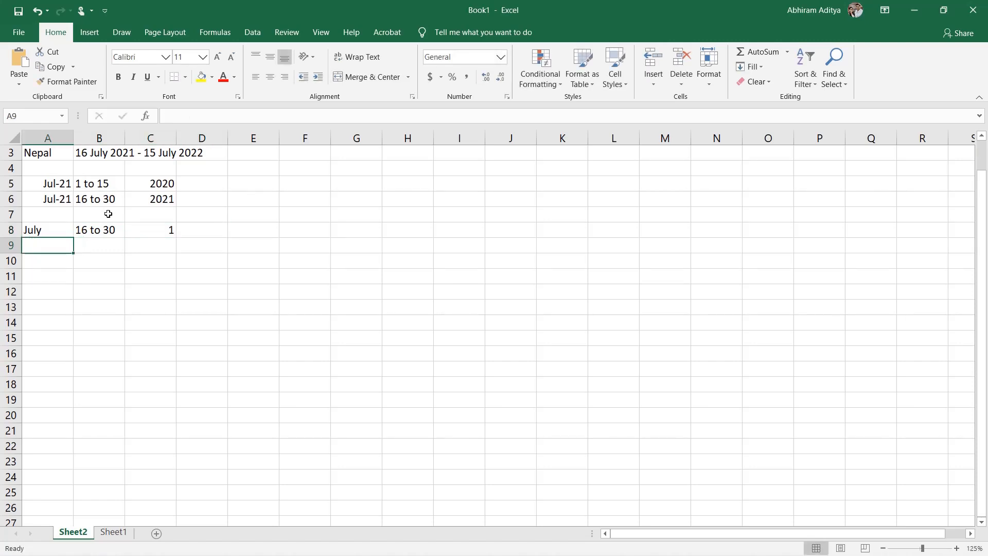
Step: Enter the column headings month, Date and Posting Period in row 7 above the July entry
key("Up")
key("Down")
key("Up")
key("Up")
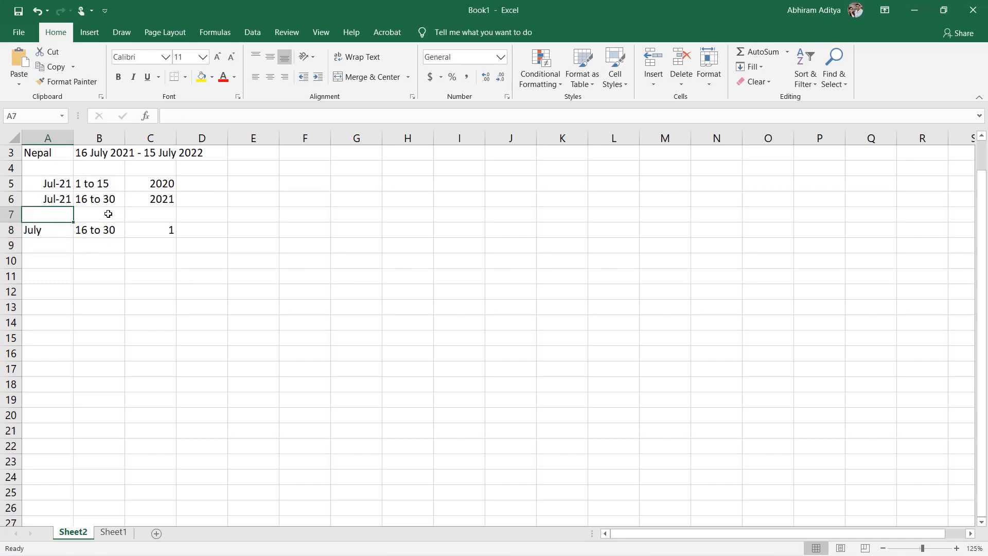
type("month")
key("Tab")
type("Date")
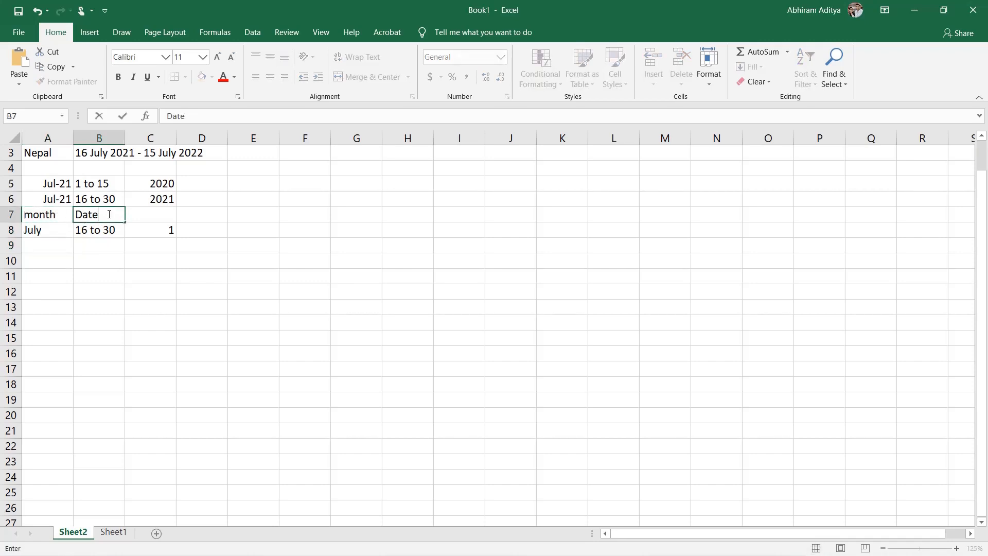
key("Tab")
type("Posting Period")
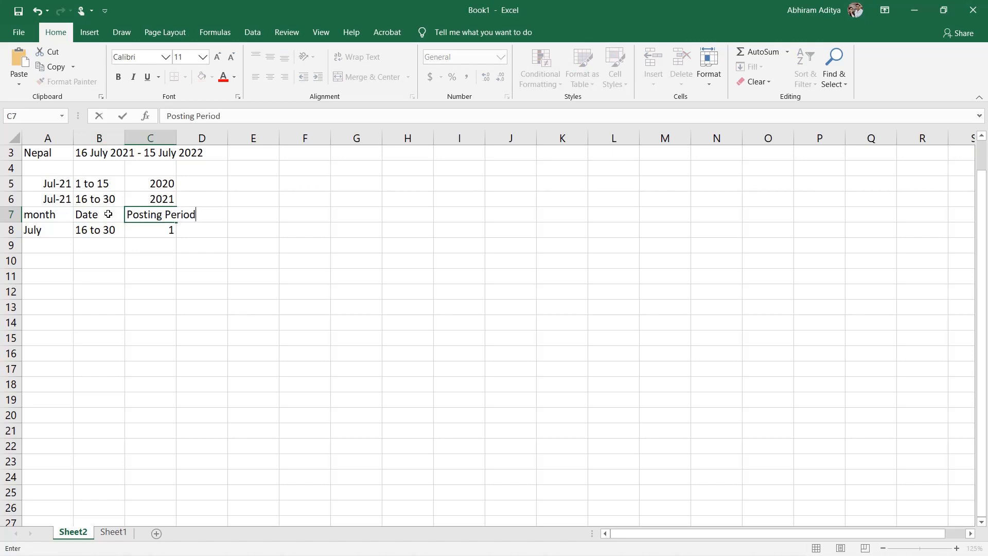
key("Return")
key("Return")
Step: Add an August row below July with the date range 1 to 15 and posting period 1
type("August")
key("Tab")
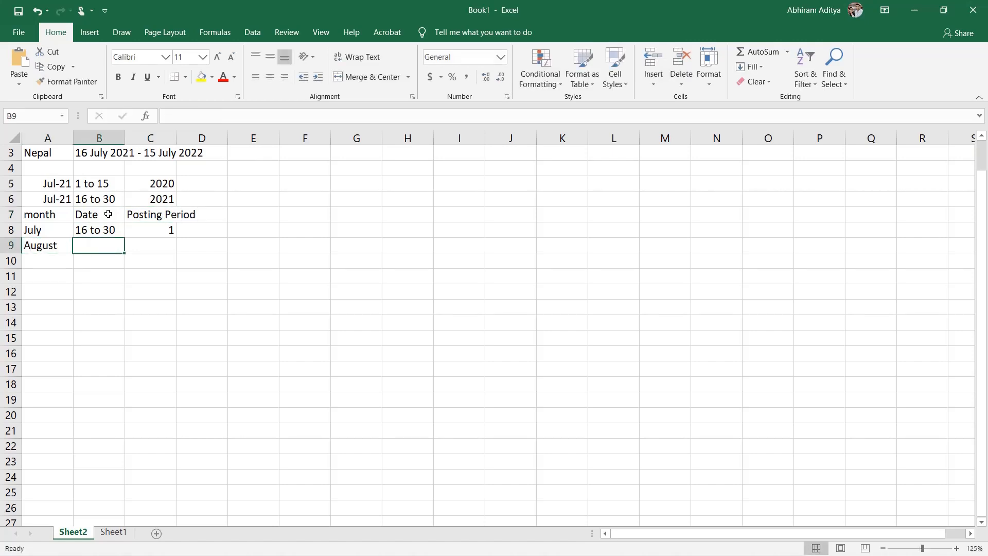
type("1 to ")
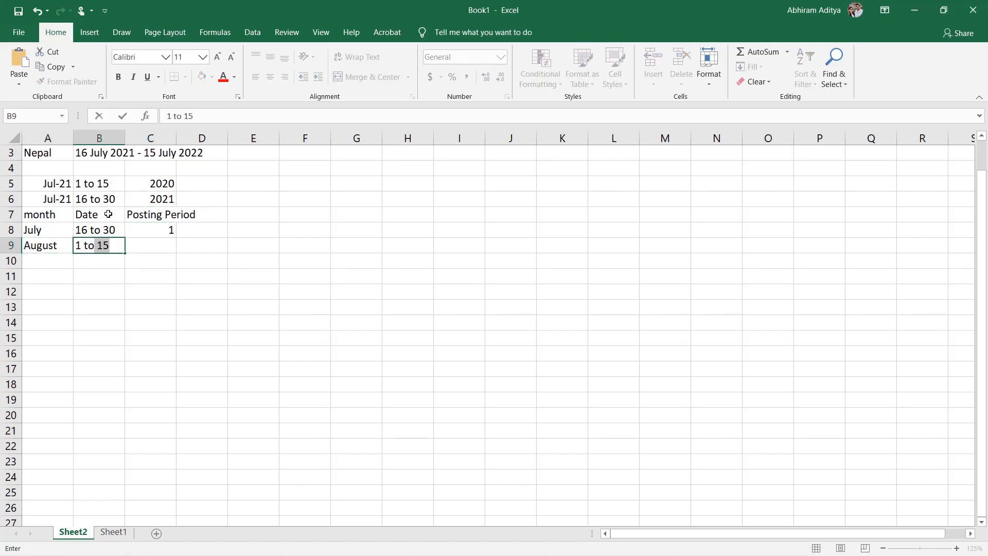
type("15")
key("Tab")
scroll(108, 214, "down", 1)
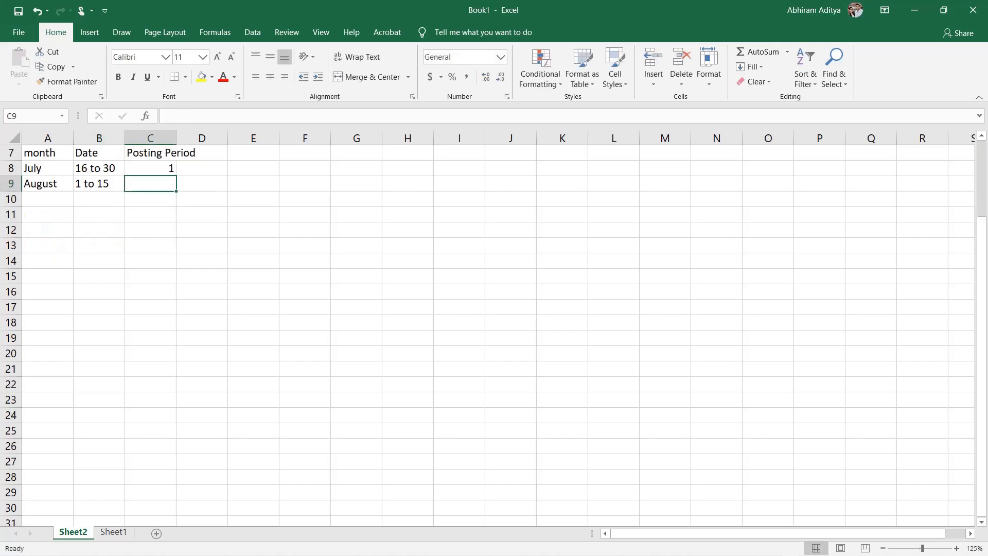
type("1")
key("Return")
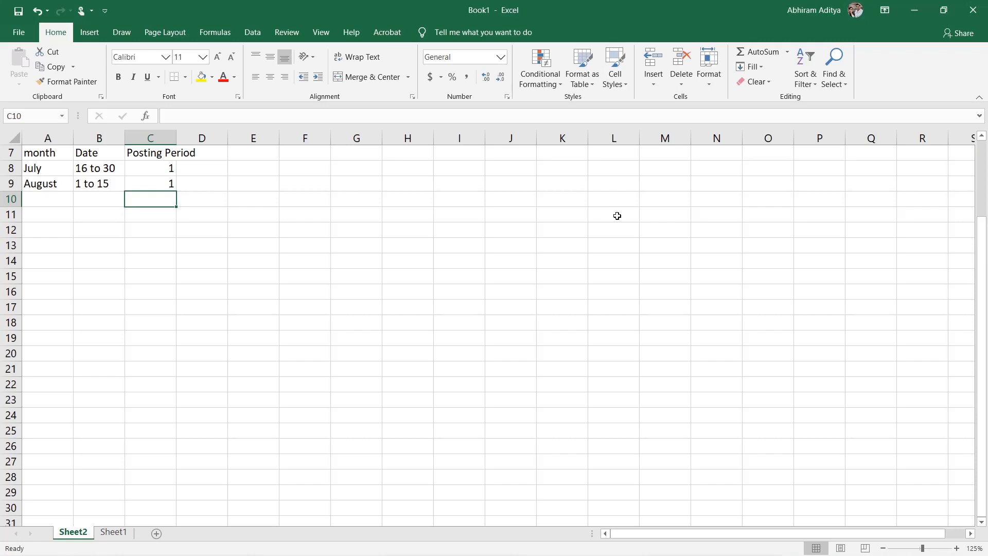
Step: Add a second August row with the date range 16 to 31 and posting period 2
key("Left")
key("Left")
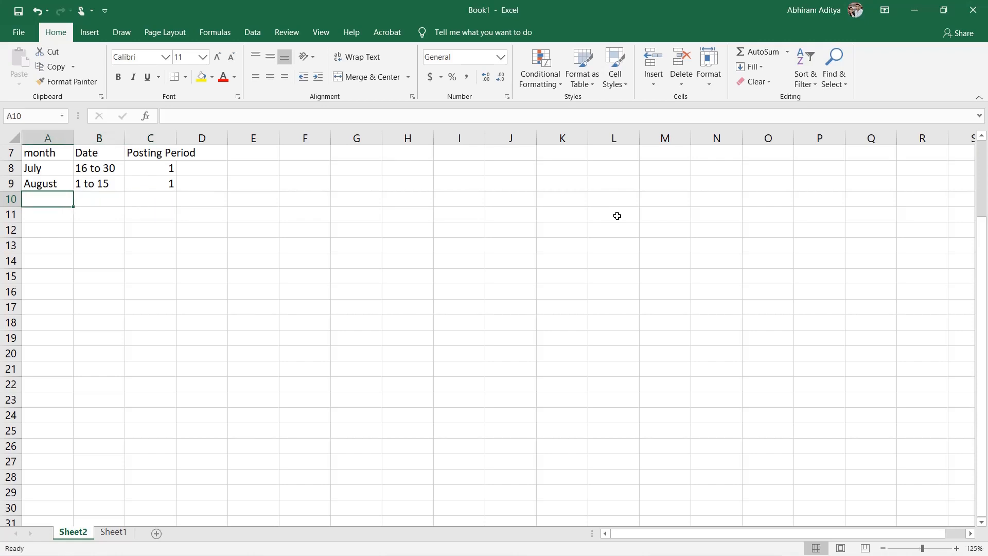
type("August")
key("Tab")
type("16 to 31")
key("Tab")
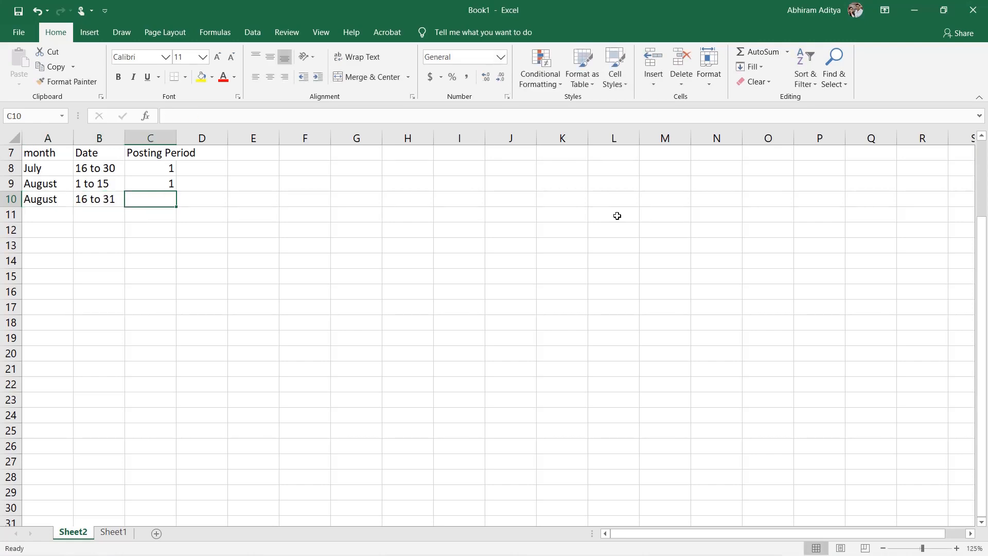
type("2")
key("Return")
Step: Add two Sept rows: 1 to 15 with posting period 2, and 16 to 30 with posting period 3
type("Sept\t1 to 15\t2")
key("Return")
type("Sept")
key("Tab")
type("16 to 30")
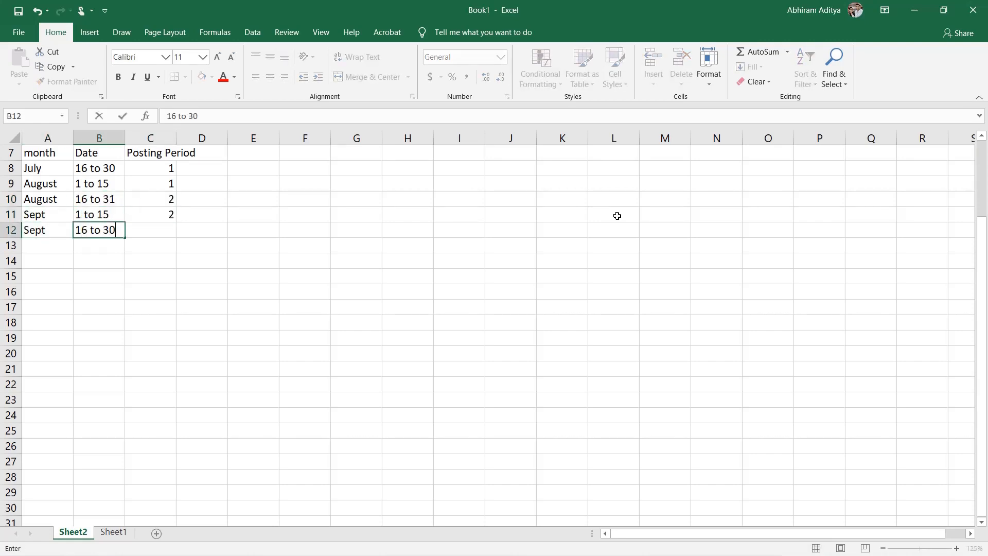
type("\t3")
key("Return")
Step: Add two Oct rows: 1 to 15 with posting period 3, and 16 to 31 with posting period 4
type("Oct\t1 to 15\t3")
key("Return")
type("Oct")
key("Tab")
type("16 t")
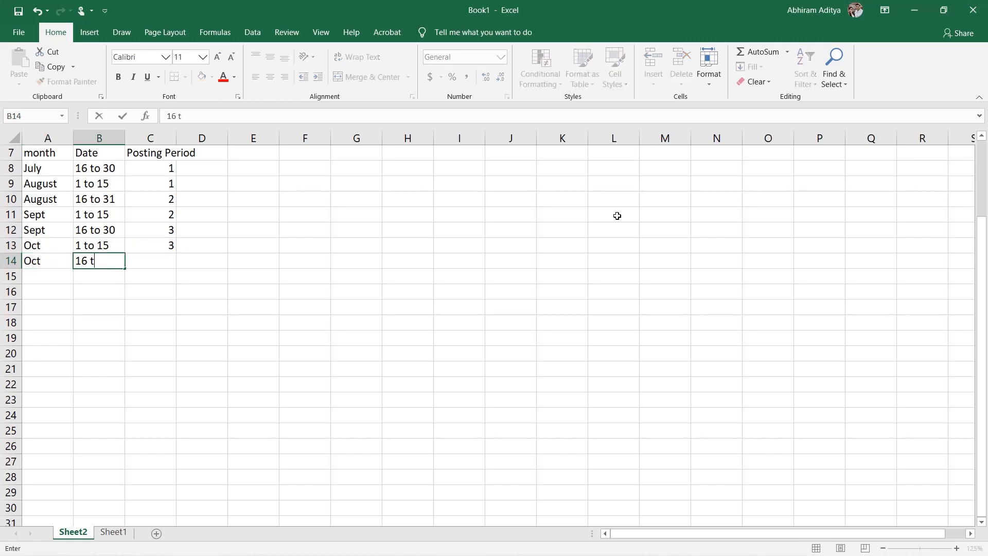
type("o 31\t4")
key("Return")
Step: Add two Nov rows: 1 to 15 with posting period 4, and 16 to 30 with posting period 5
type("Nov\t1 to 15\t4")
key("Return")
type("Nov\t16 to 30")
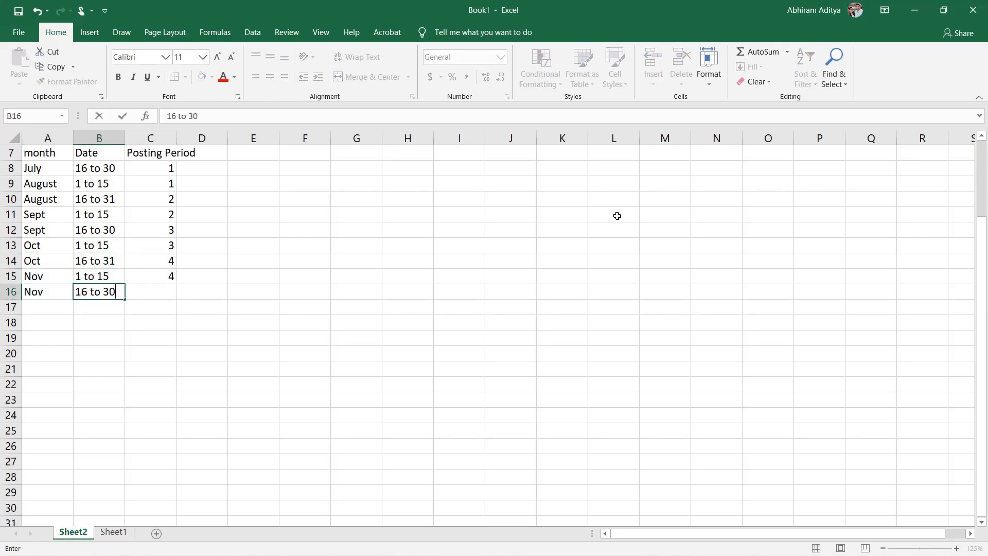
type("\t5")
key("Return")
Step: Add two Dec rows: 1 to 15 with posting period 5, and 16 to 31 with posting period 6
type("Dec\t1 to 15")
key("Tab")
type("5")
key("Return")
type("Dec")
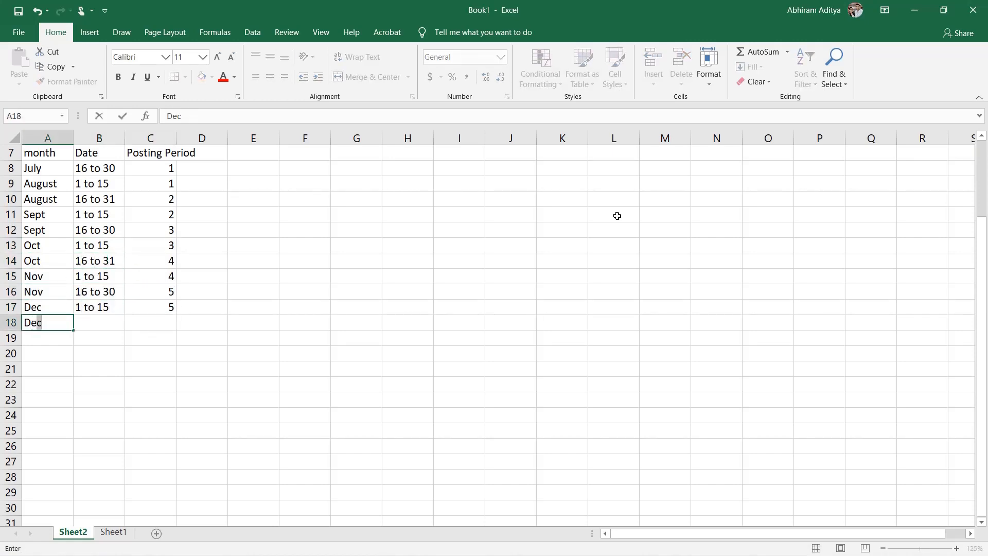
type("\t16 to 31\t6")
key("Return")
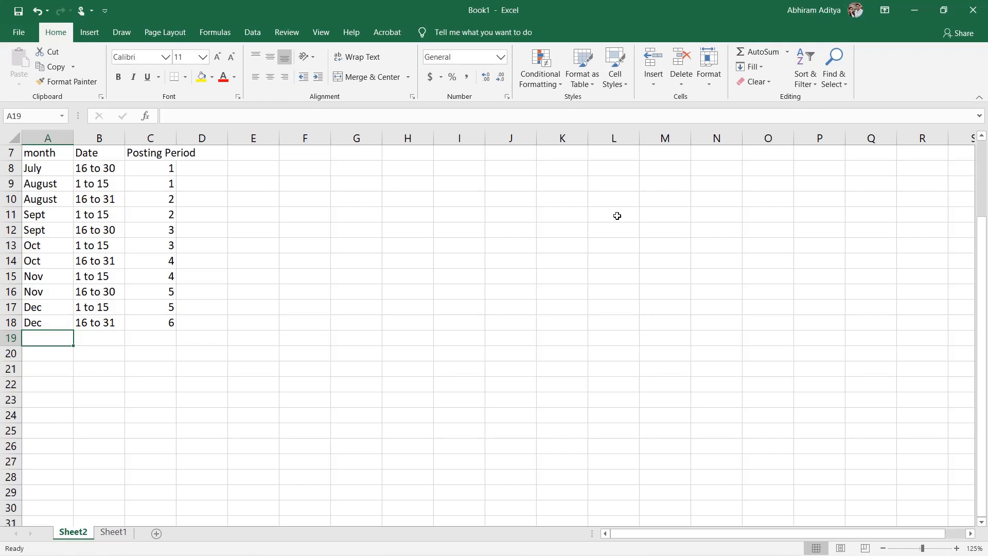
Step: Add a January row in row 19 with the date range 1 to 15 and posting period 6
type("January")
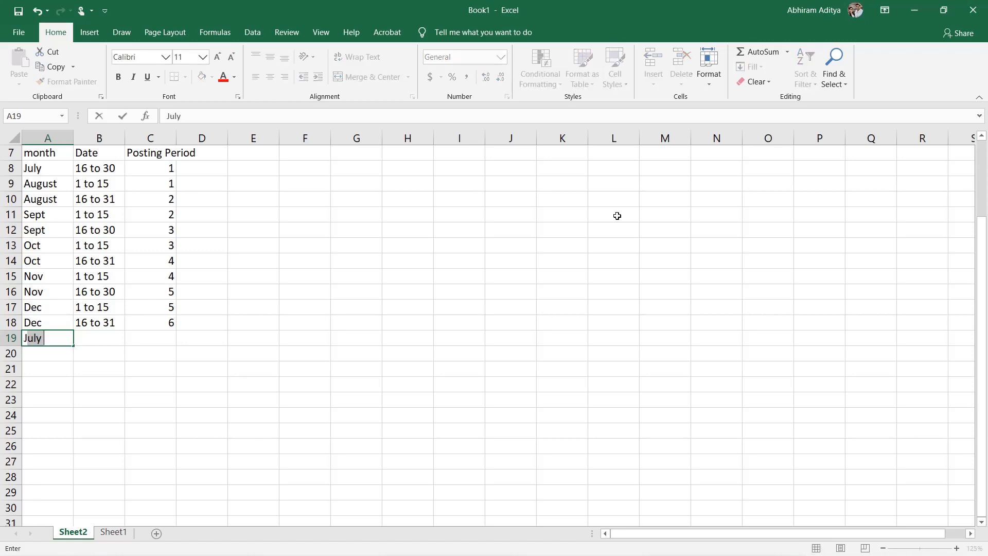
key("Tab")
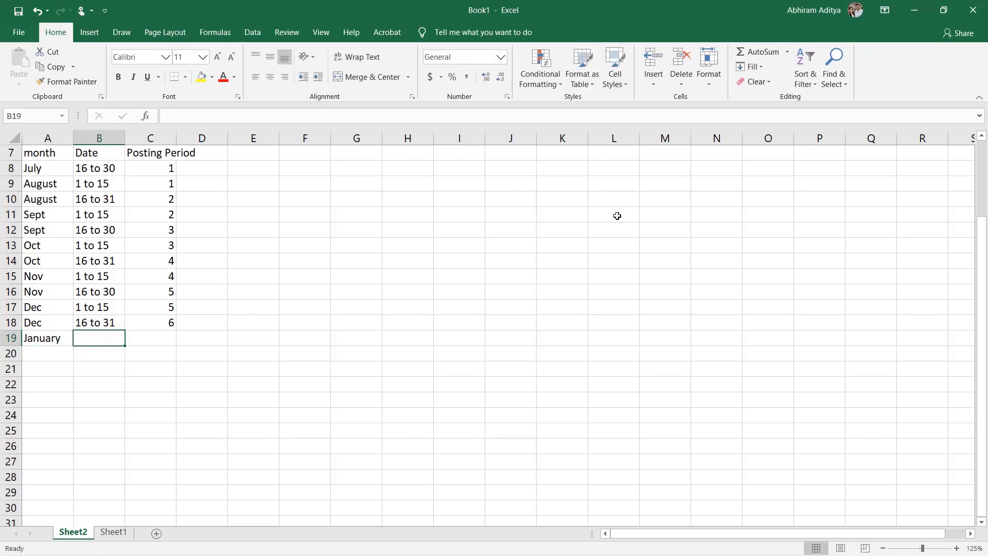
type("1 to 15")
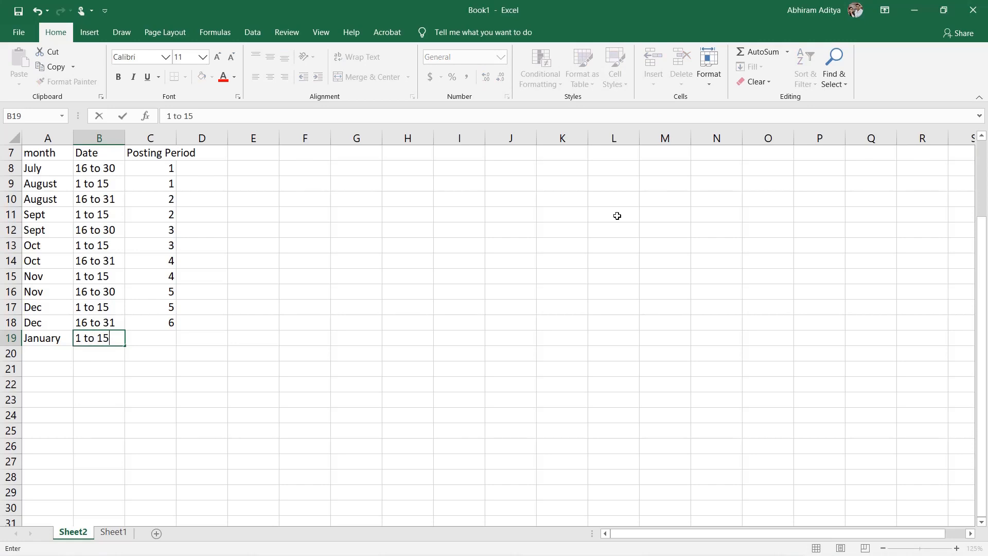
key("Tab")
type("6")
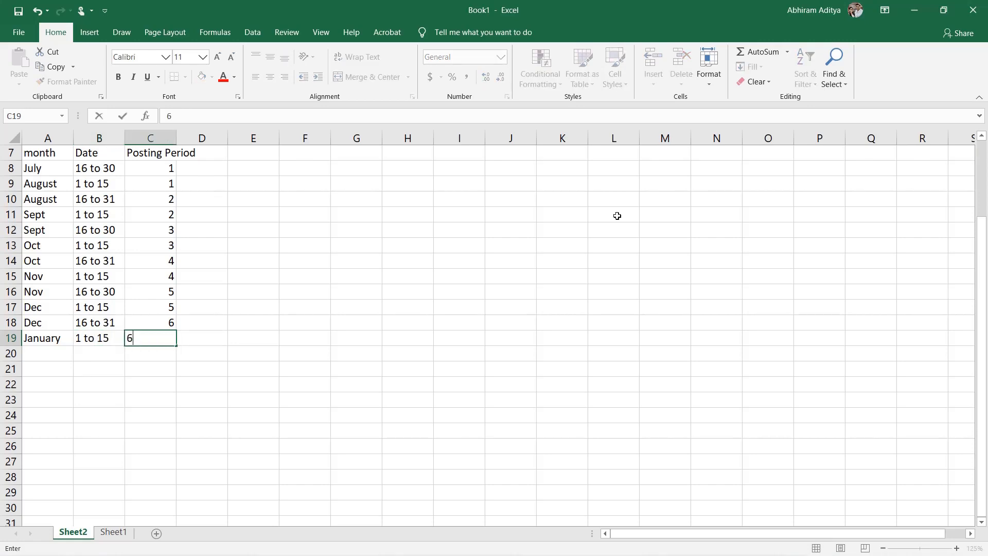
key("Tab")
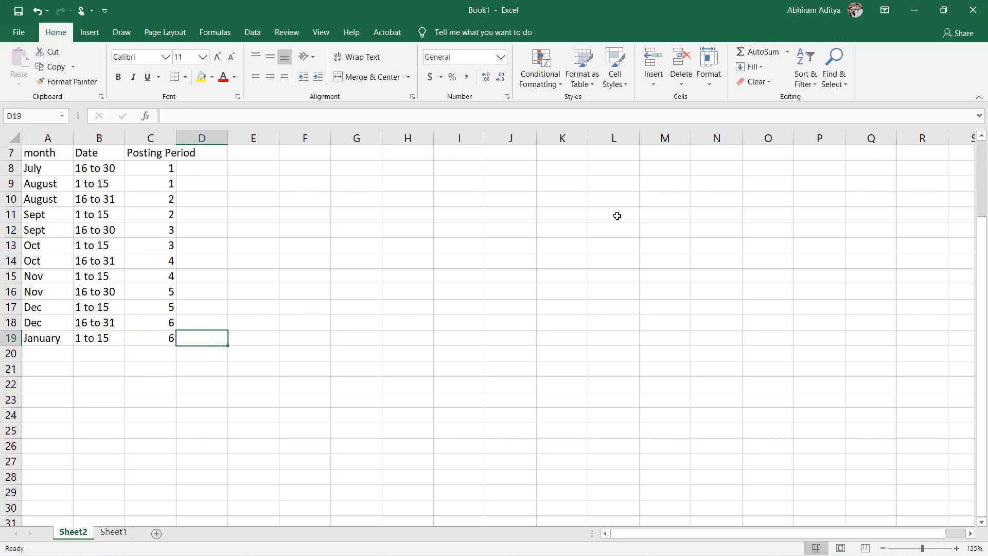
key("Return")
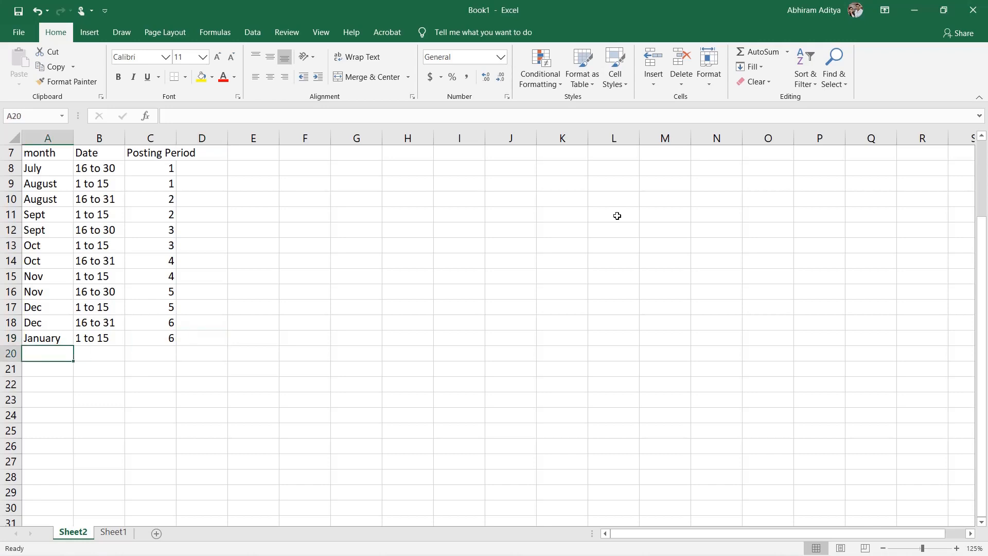
Step: Add a second January row with the date range 16 to 31 and posting period 7
type("January")
key("Tab")
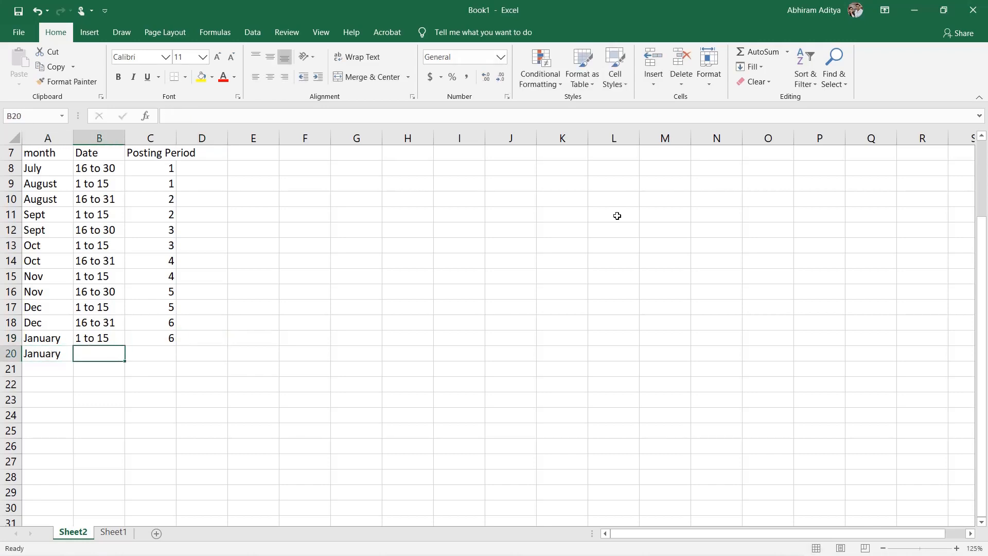
type("16 to 31")
key("Tab")
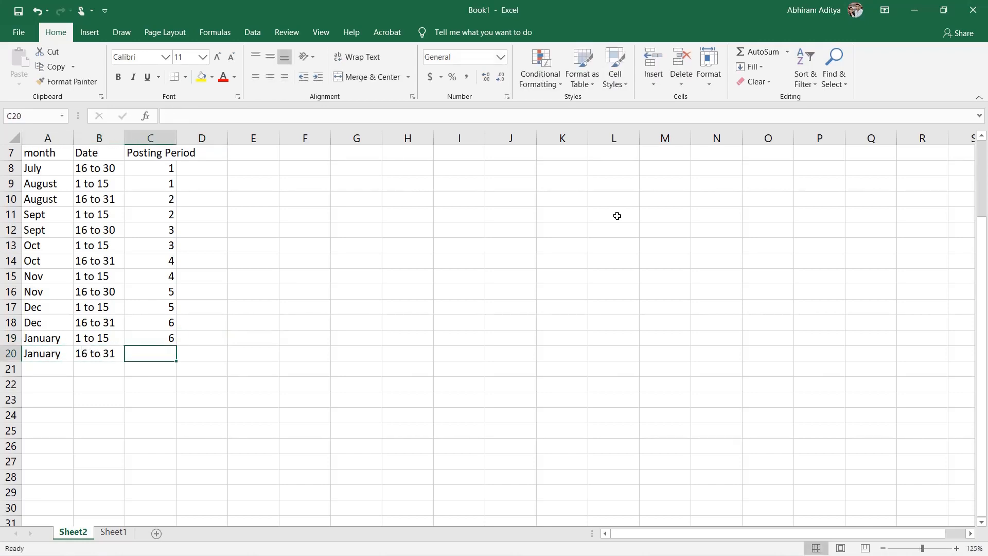
type("7")
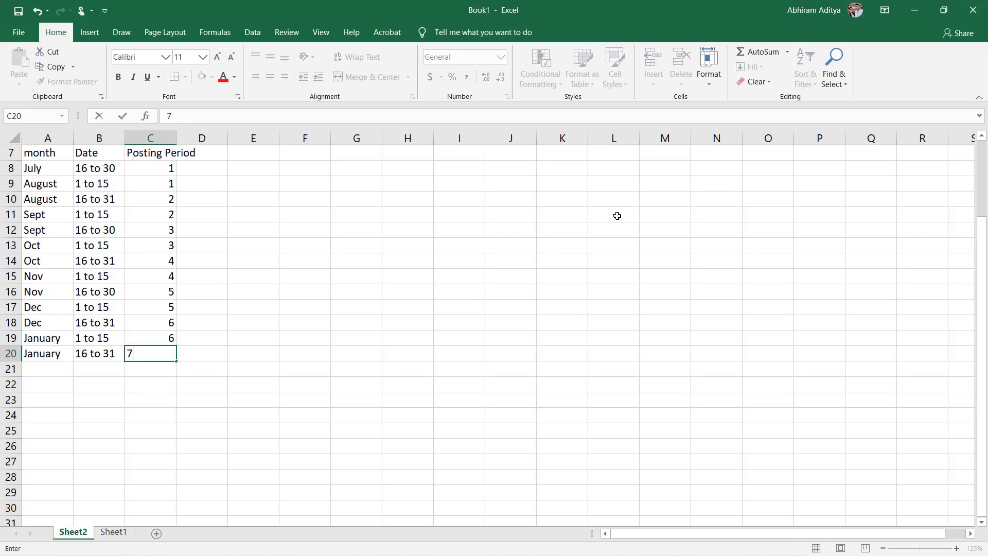
key("Return")
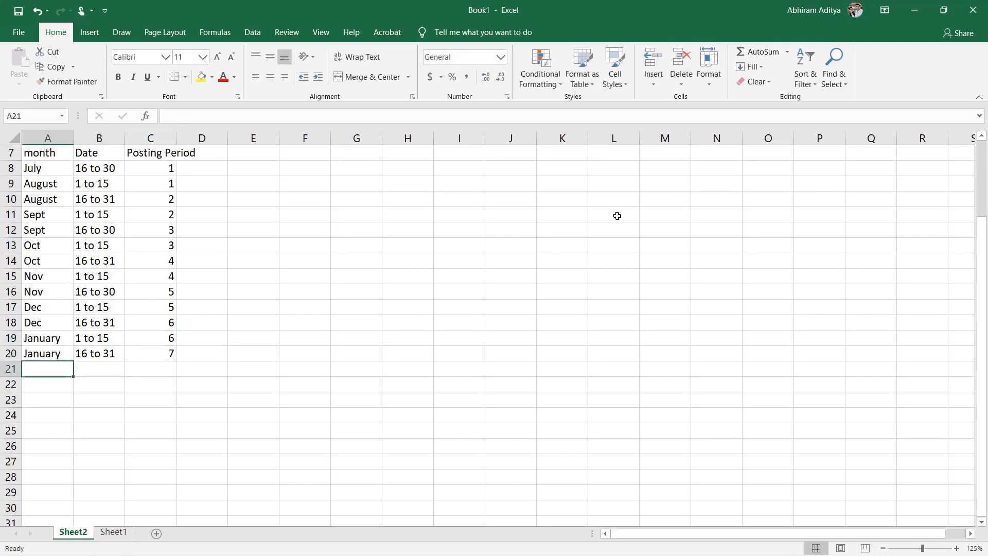
Step: Add Feb 1 to 15 (period 7), Feb 16 to 29 (8), March 1 to 15 (8) and March 16 to 31 (9)
type("Feb")
key("Tab")
type("1 to 15\t7 Feb\t16 to 29\t8 March")
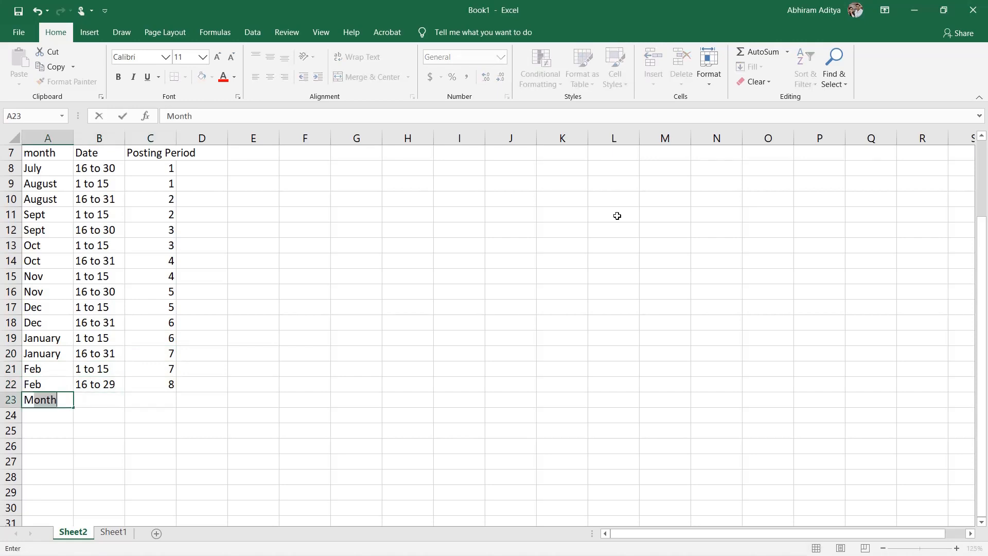
type("\t1 to 15\t8")
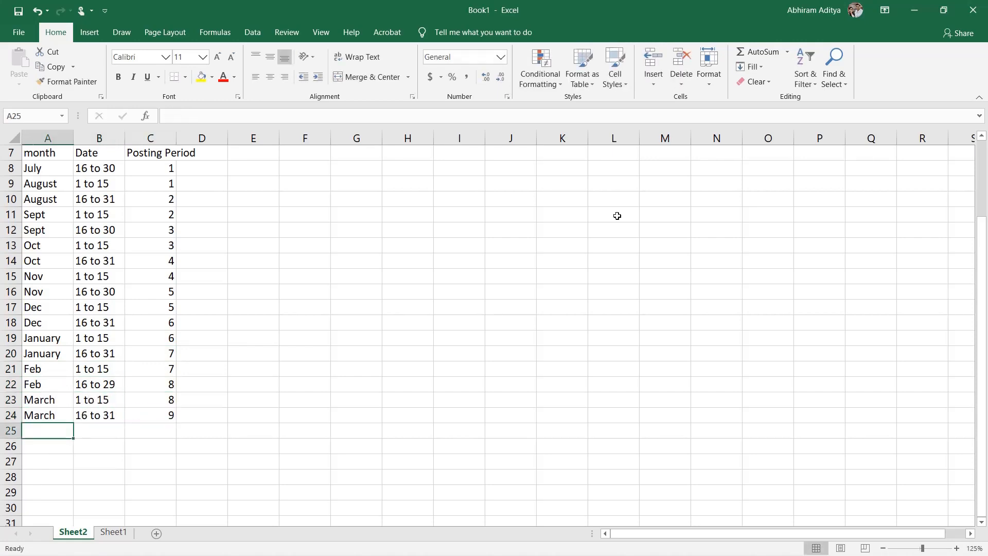
type(" March\t16 to 31\t9 Apr\t1 to 15\t9 Apr\t16 to 30\t10 May\t1 to 15\t10")
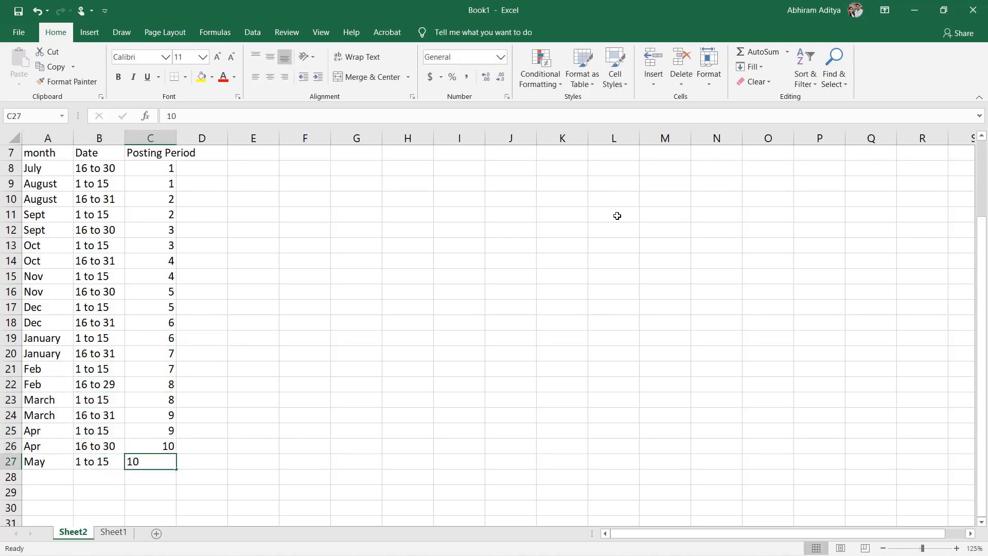
type(" May\t16 to 31\t11")
Step: Add Apr 1 to 15 (period 9), Apr 16 to 30 (10), May 1 to 15 (10) and May 16 to 31 (11)
key("Return")
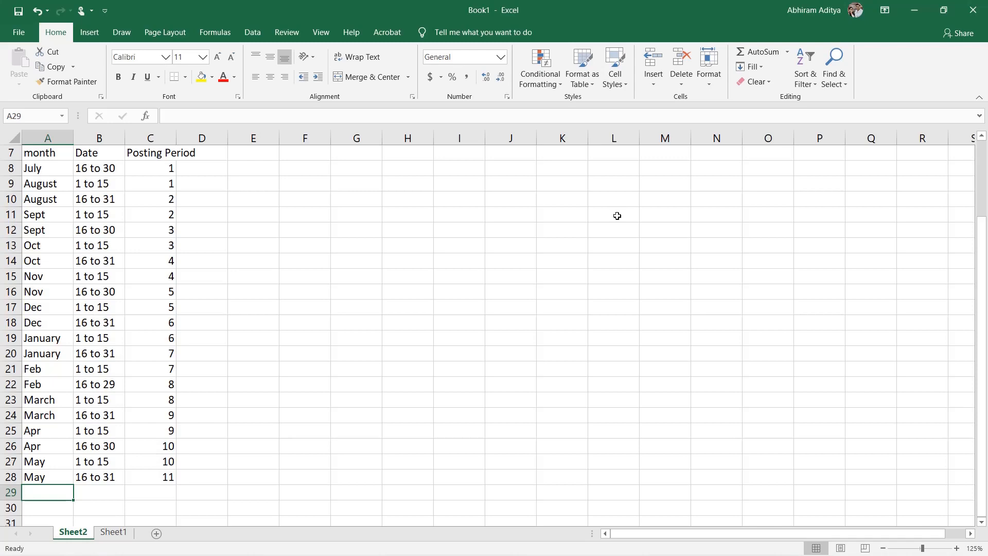
Step: Add a Jun row in row 29 with the date range 1 to 15 and posting period 11
type("Jun")
key("Tab")
type("1 to 15")
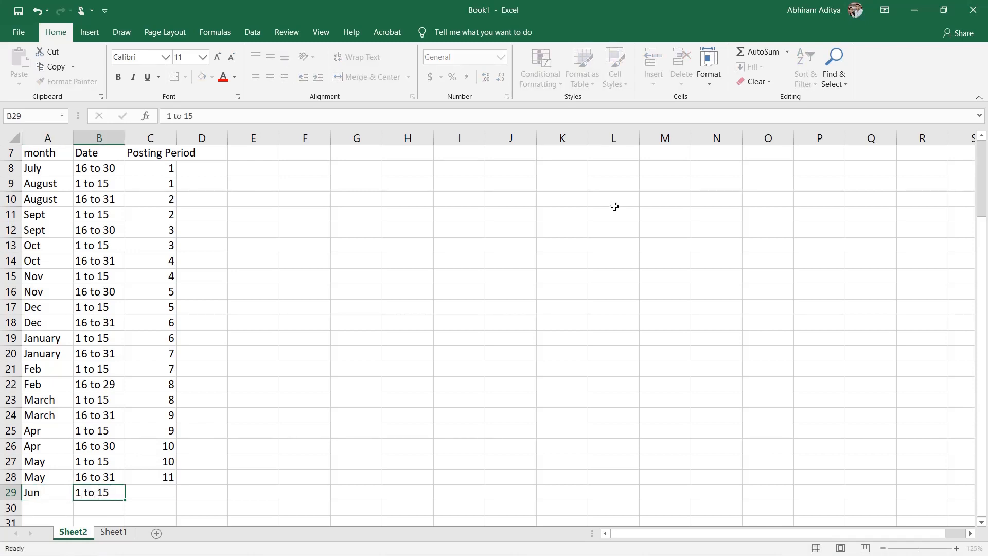
key("Tab")
type("11")
key("Return")
Step: Add a June row in row 30 with the date range 15 to 30 and posting period 12
type("June")
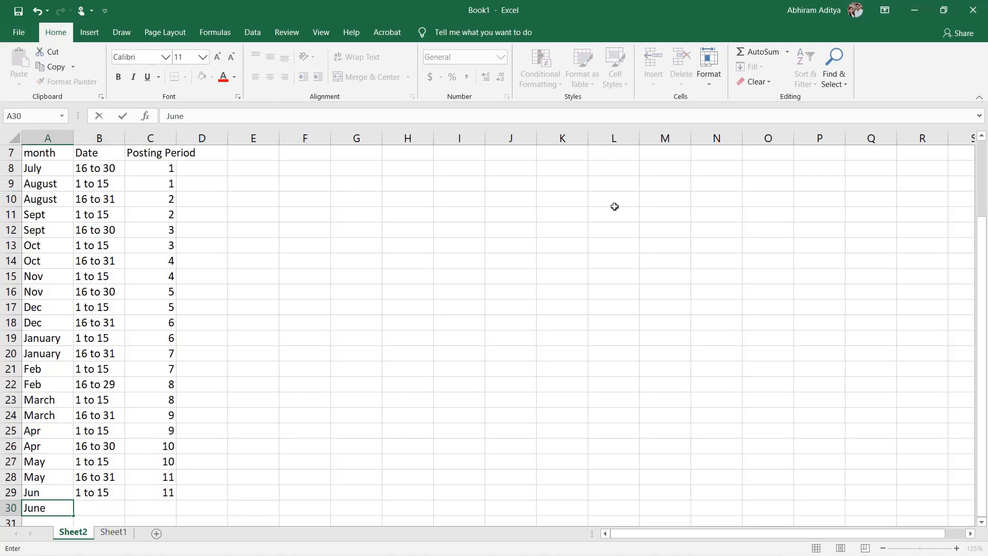
key("Tab")
type("15 to")
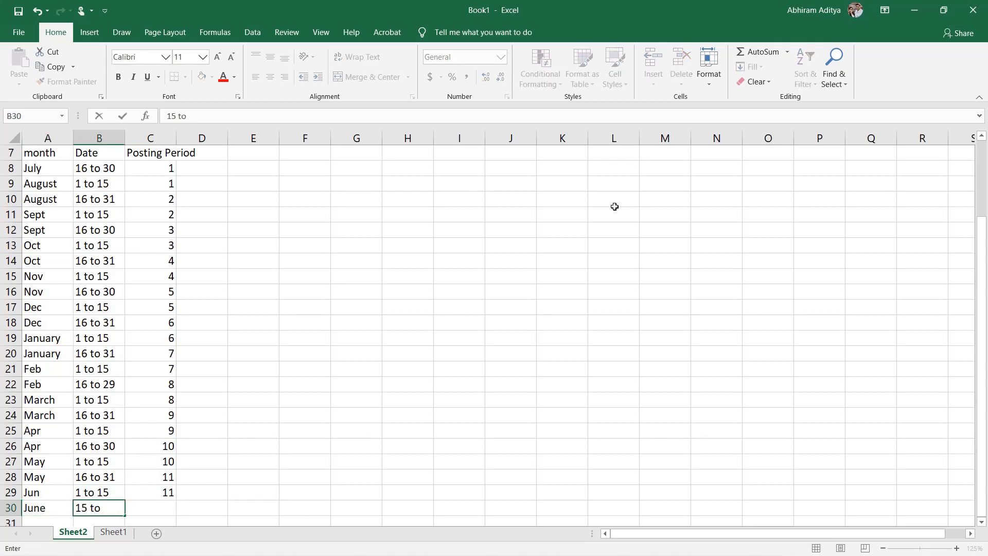
type(" 30")
key("Tab")
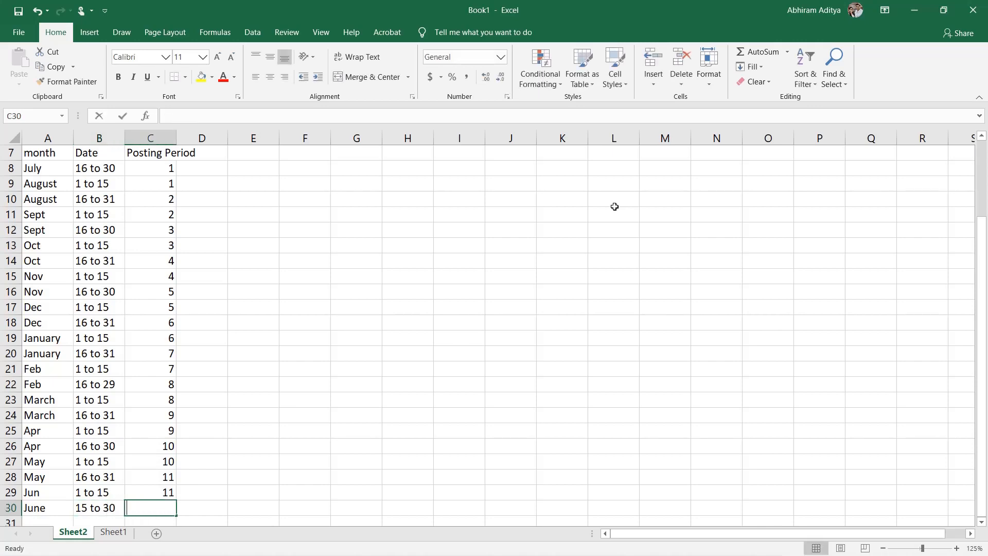
type("12")
key("Return")
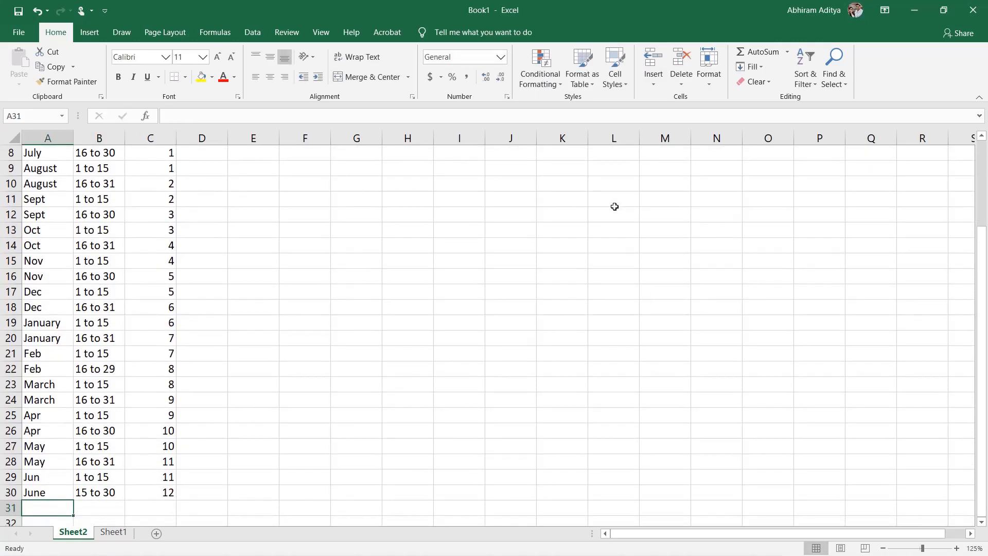
Step: Add a closing July row in row 31 with the date range 1 to 15 and posting period 12
type("July")
key("Tab")
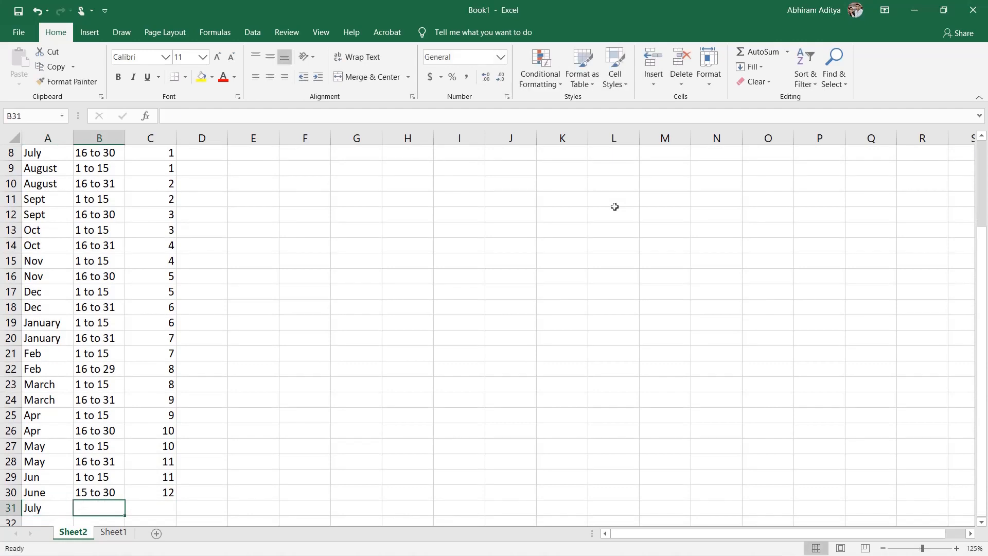
type("1 to 1")
key("Tab")
type("12")
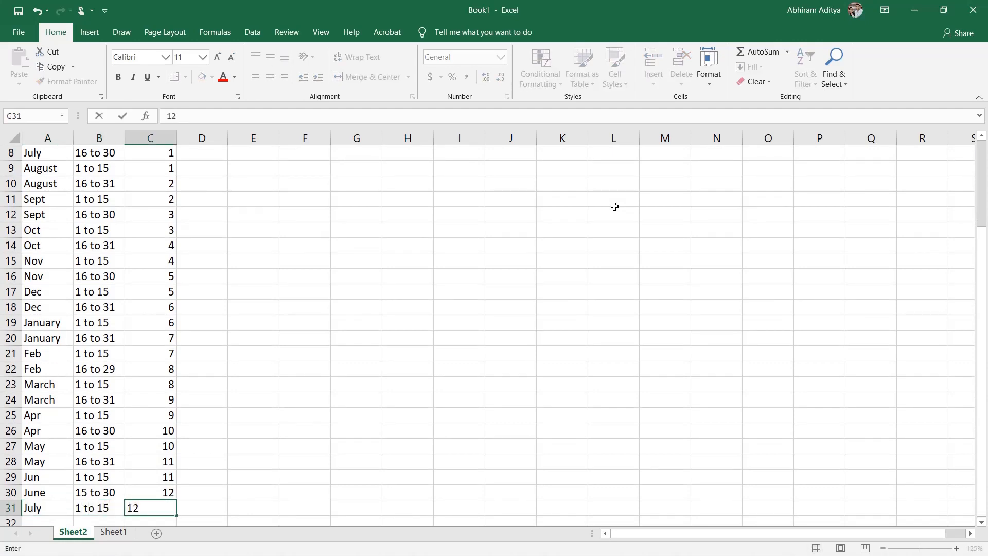
key("Return")
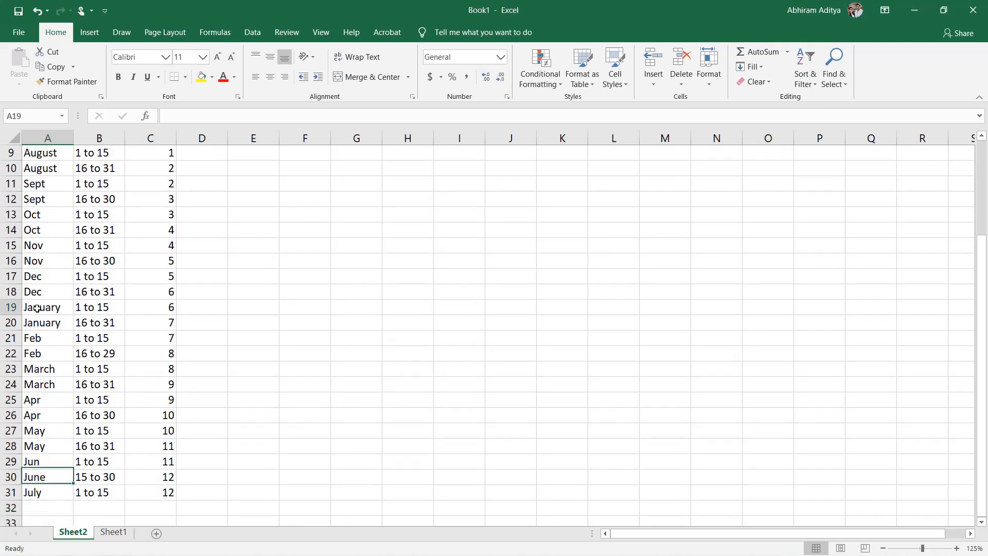
Step: Enter 2020 in D19 beside the first January row and copy it down to the closing July row, D31
left_click_drag(37, 306, 52, 492)
left_click(197, 305)
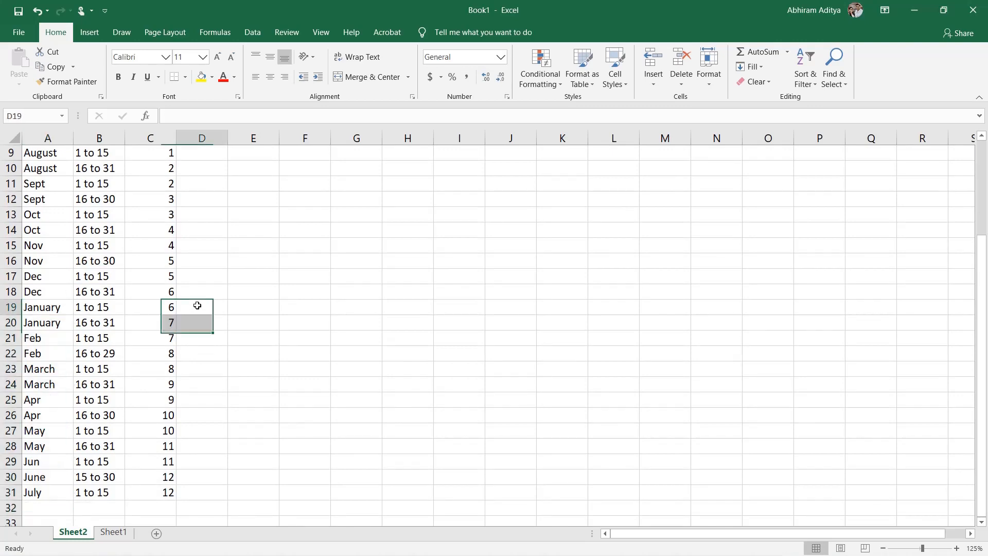
type("2020")
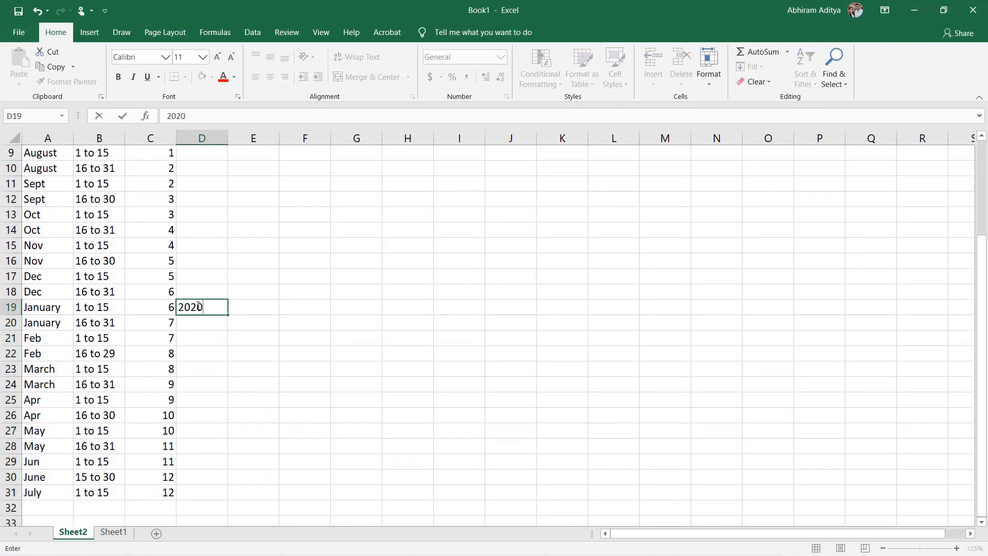
key("ctrl+Return")
key("ctrl+c")
key("Left")
key("shift+Down")
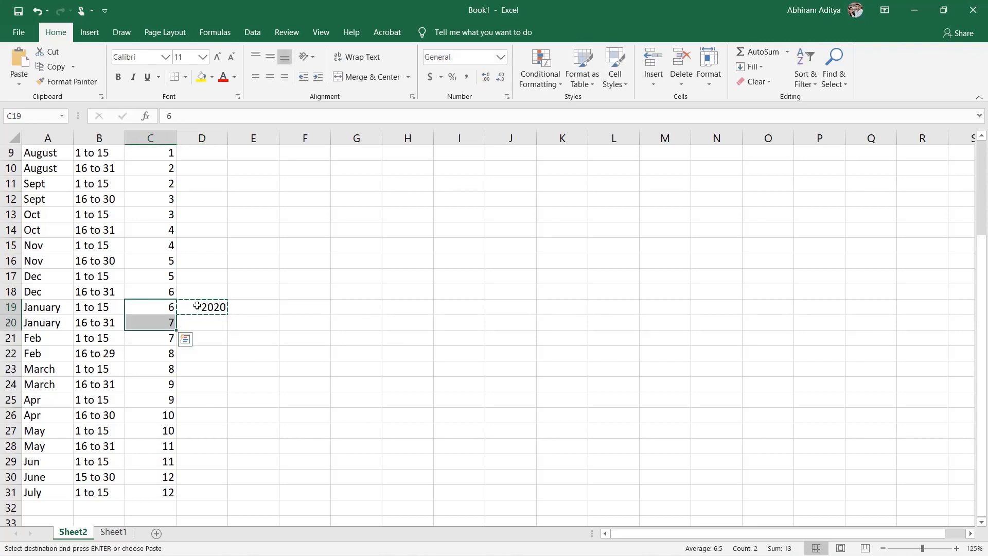
key("Right")
key("Left")
key("ctrl+Down")
key("Right")
key("ctrl+shift+Up")
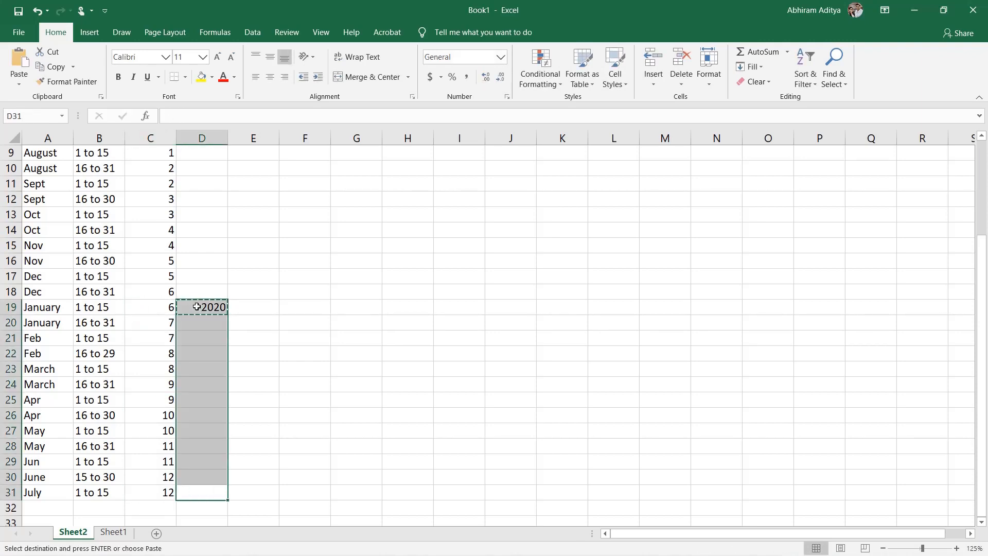
key("ctrl+v")
Step: Enter 2021 in D18 beside the second Dec row and copy it up to the first July row, D8
key("Up")
key("Up")
key("Up")
key("Up")
key("Up")
key("Up")
key("Up")
key("Up")
key("Up")
key("Up")
key("Up")
key("Up")
key("Up")
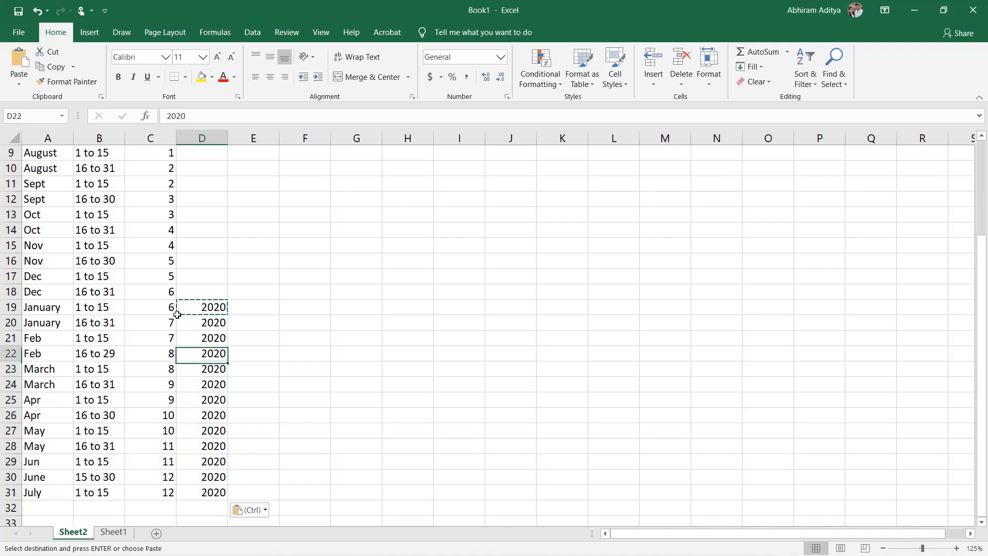
type("2021")
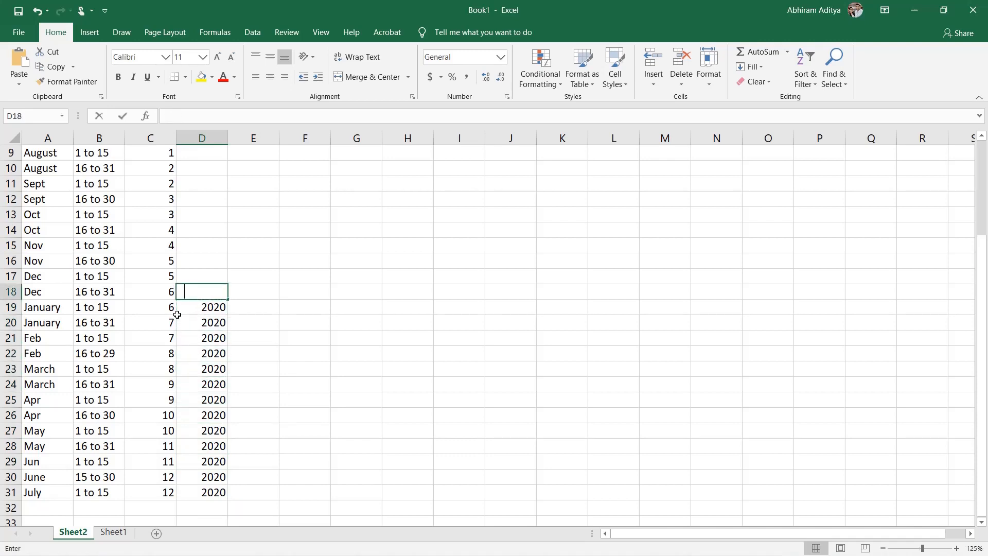
key("Return")
key("Up")
key("ctrl+c")
key("ctrl+shift+Up")
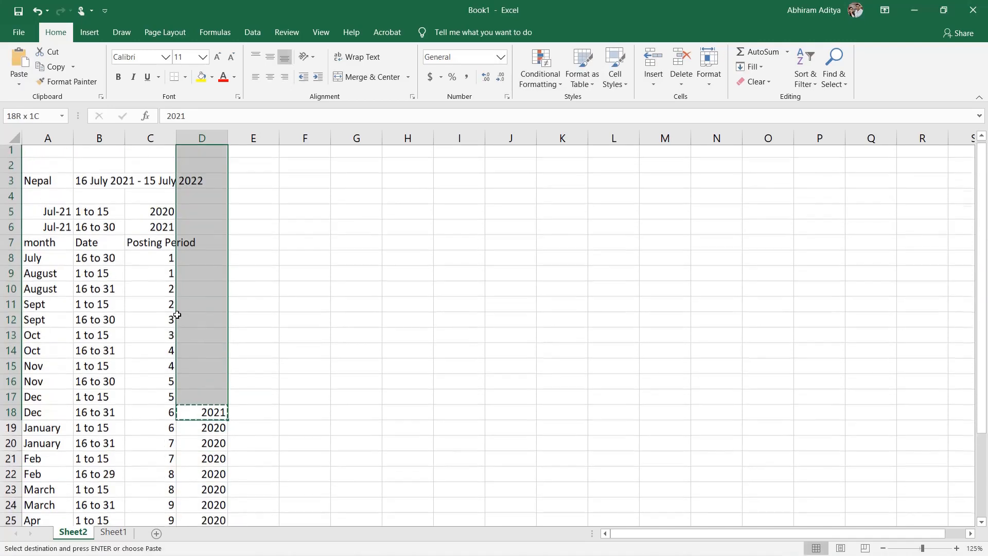
key("shift+Down")
key("shift+Down")
key("shift+Down")
key("shift+Down")
key("shift+Down")
key("shift+Down")
key("shift+Down")
key("shift+Down")
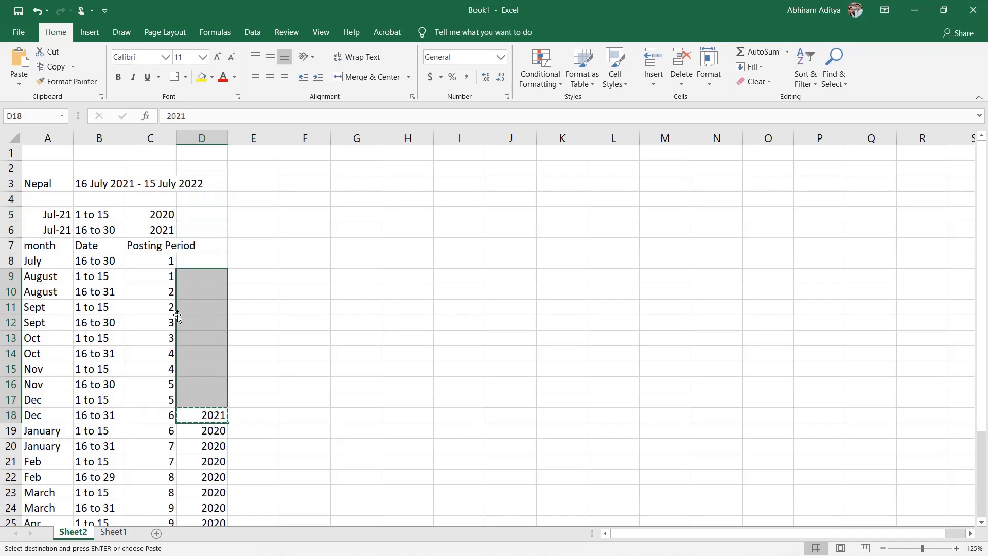
key("shift+Up")
key("ctrl+v")
key("Right")
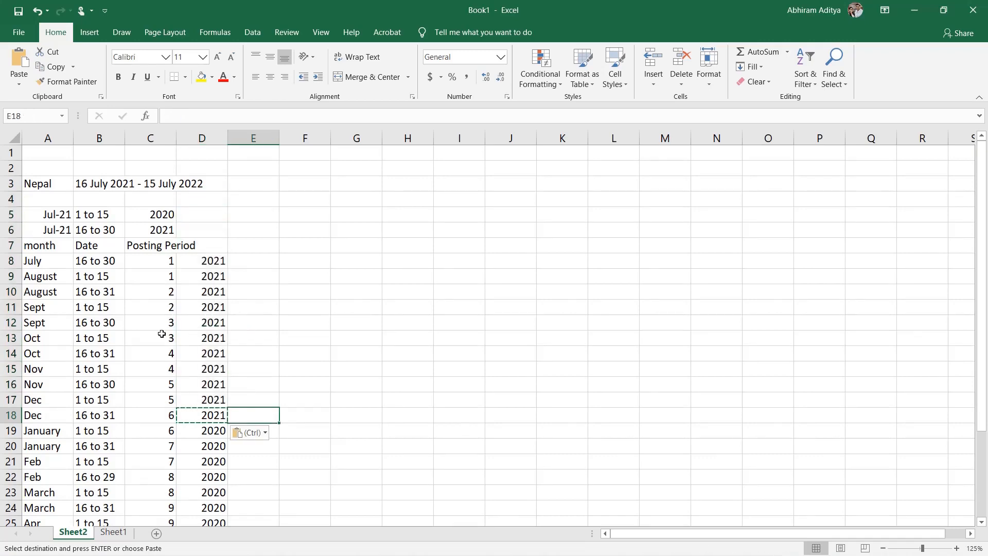
Step: Add the column headings FY in D7 and Fiscal Yr Shift in E7
left_click(260, 258)
left_click(258, 245)
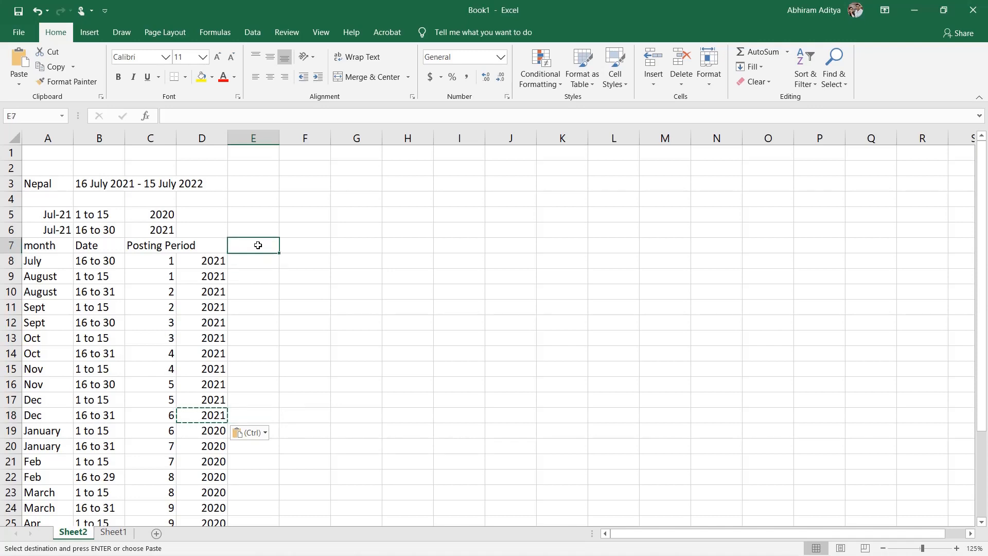
key("Left")
type("FY")
left_click(257, 245)
type("Fiscal ea")
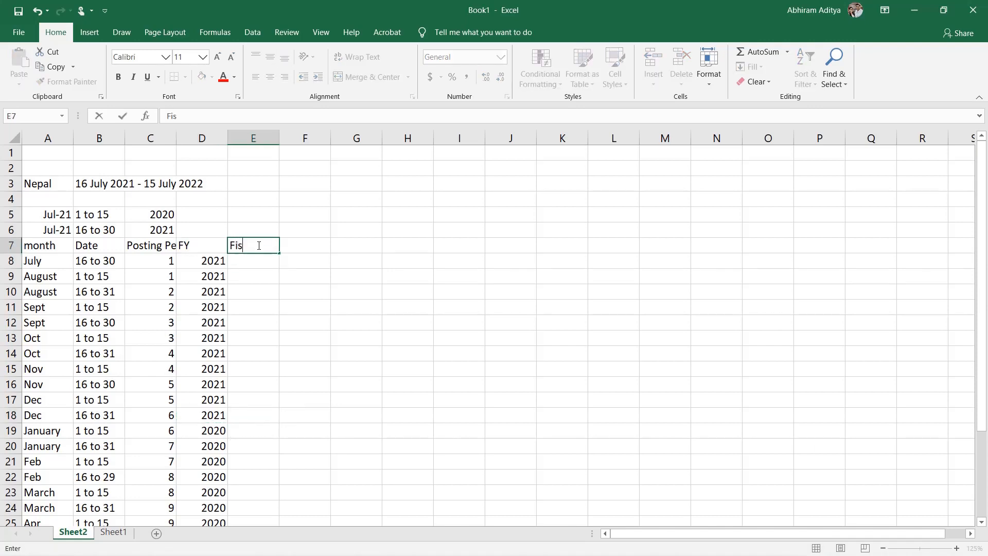
key("BackSpace")
key("BackSpace")
type("Yr Shift")
key("Return")
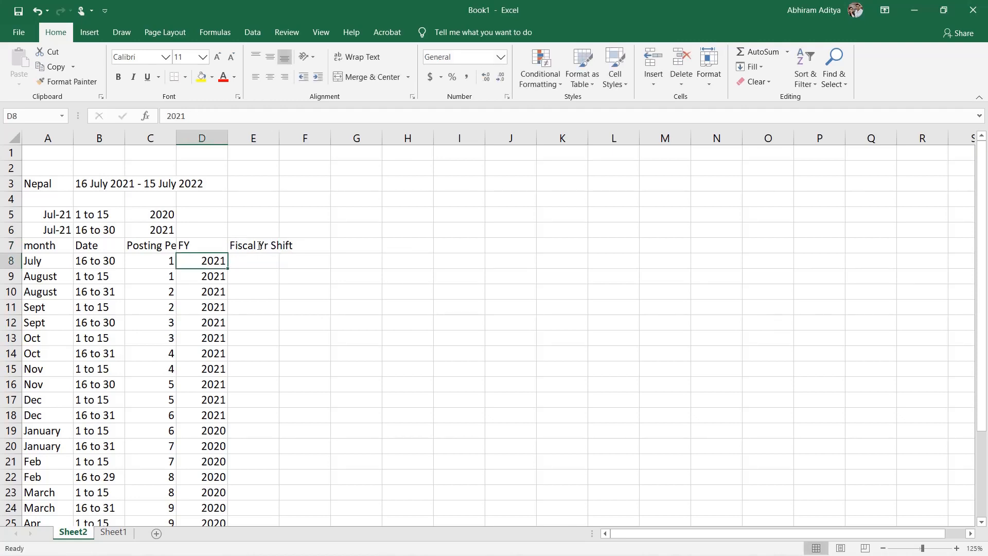
Step: Enter a fiscal year shift of 0 in E8 and copy it down through the second Dec row, E18
key("Right")
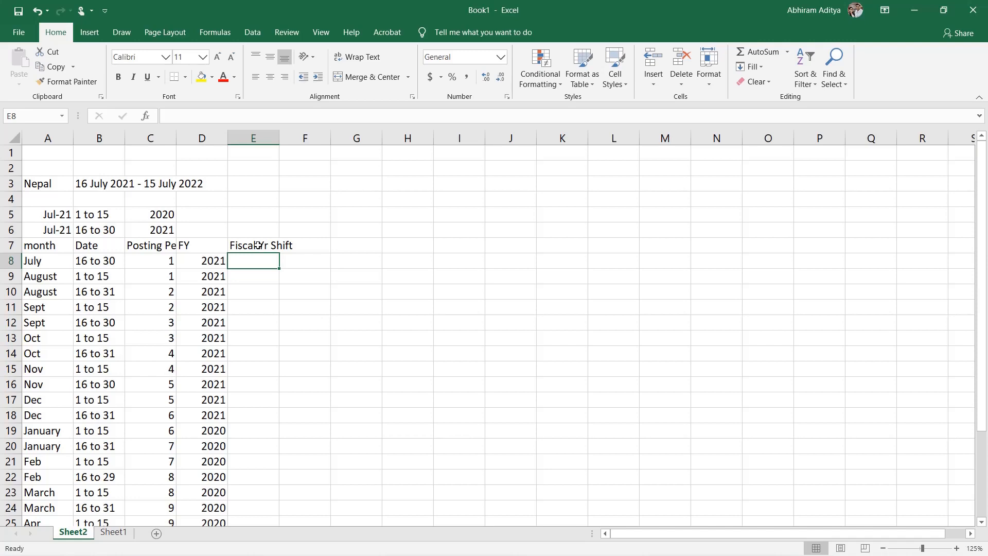
type("0")
key("ctrl+Return")
key("ctrl+c")
key("Down")
key("shift+Down")
key("shift+Down")
key("shift+Down")
key("shift+Down")
key("shift+Down")
key("shift+Down")
key("shift+Down")
key("shift+Down")
key("shift+Down")
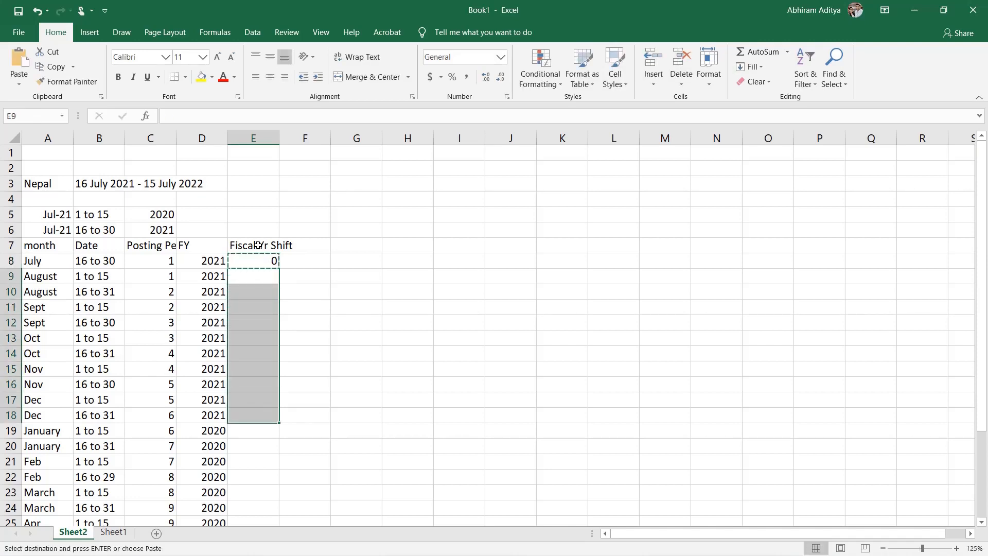
key("ctrl+v")
Step: Enter a fiscal year shift of -1 in E19 and copy it down through the closing July row, E31
key("Down")
key("Down")
key("Down")
key("Down")
key("Down")
key("Down")
key("Down")
key("Down")
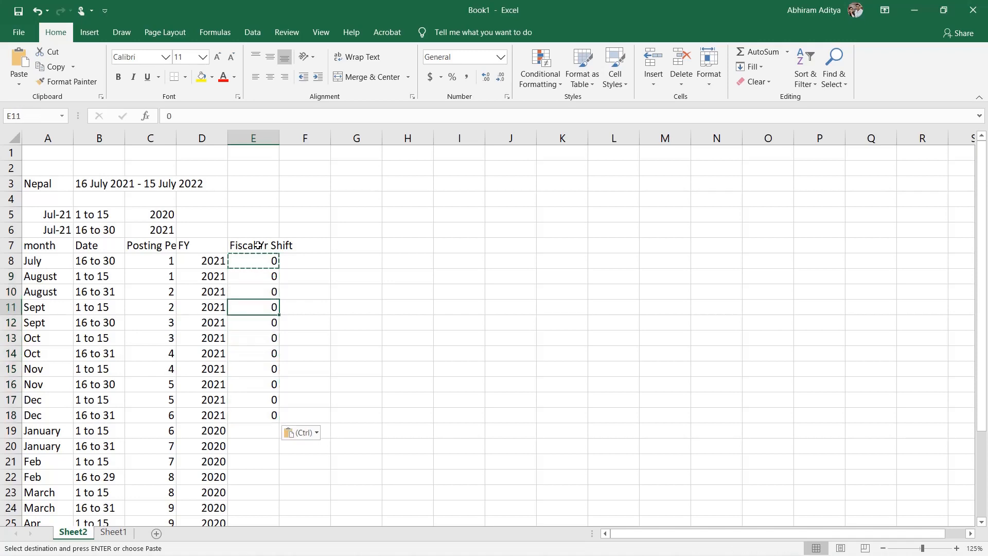
key("Down")
key("Down")
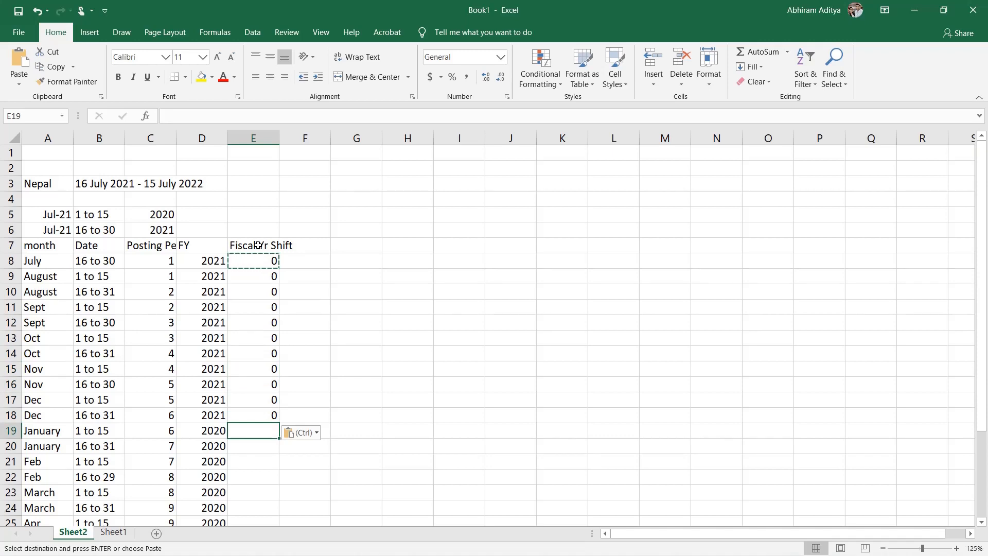
type("-1")
key("Return")
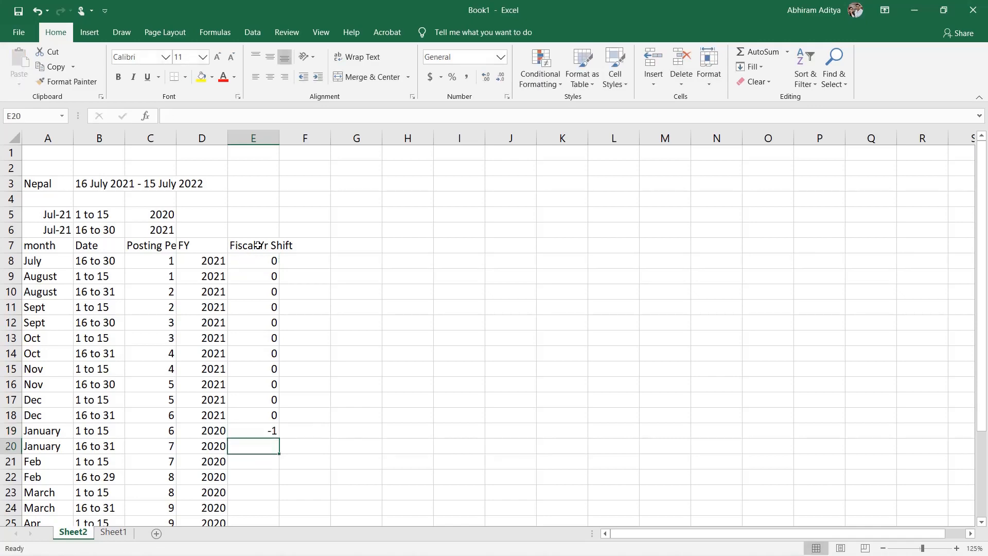
key("Up")
key("ctrl+c")
key("Left")
key("ctrl+Down")
key("ctrl+shift+Up")
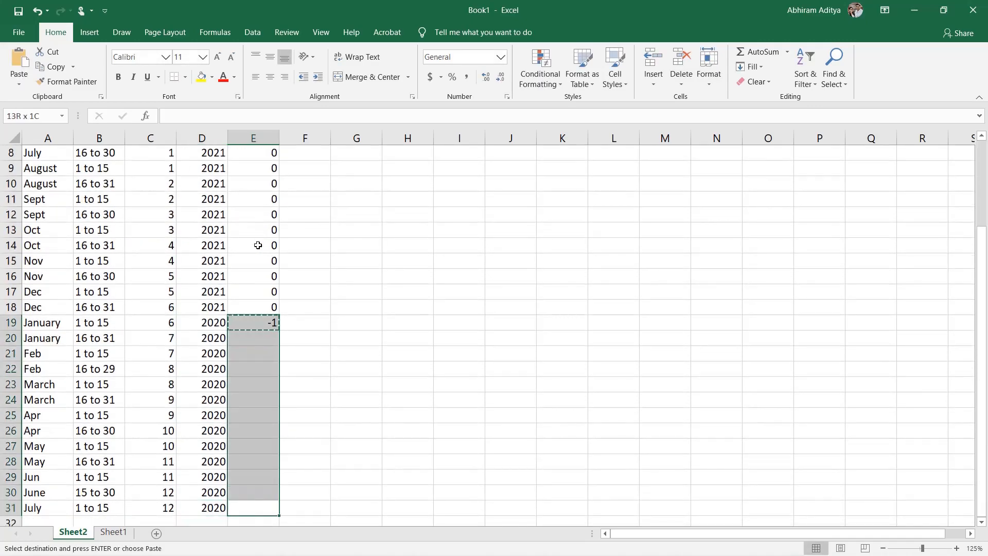
key("ctrl+v")
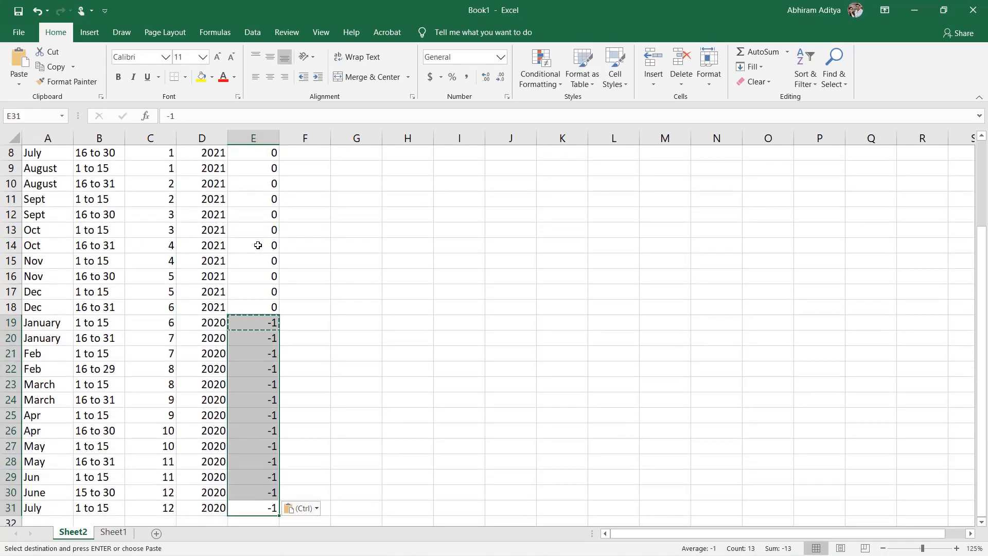
left_click(358, 310)
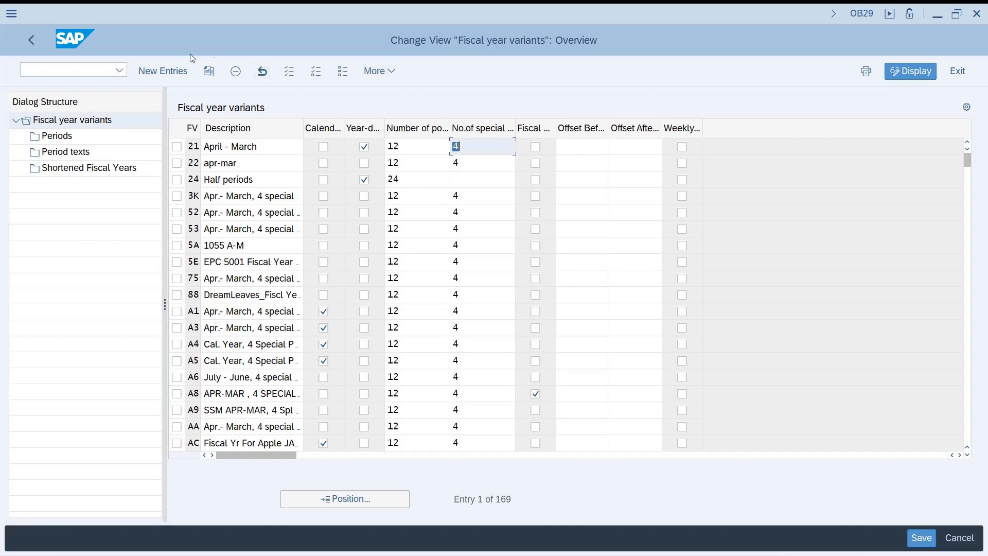
Step: In SAP, start a new fiscal year variant ZN with the description Nepal Mid Month FYV
left_click(175, 72)
type("Z")
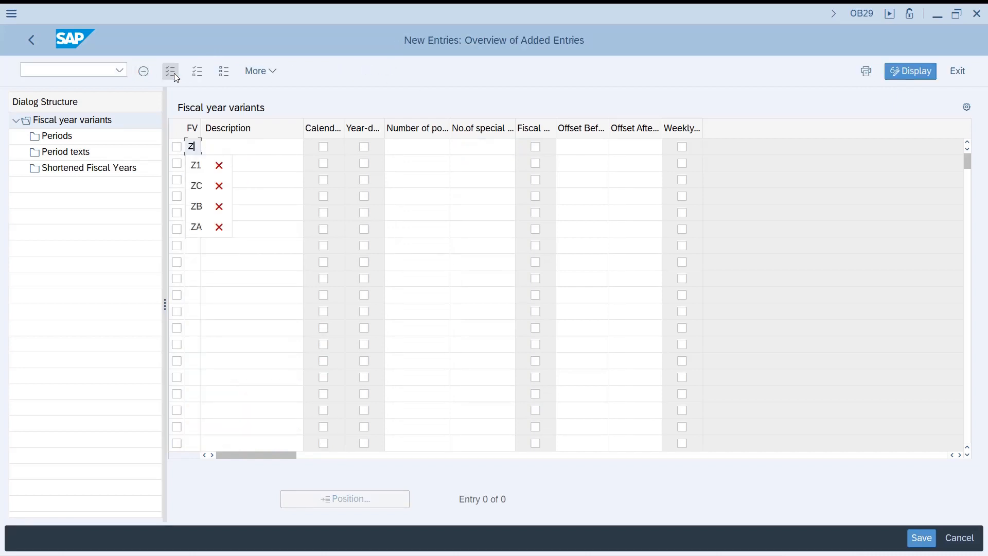
type("NNepal Ye")
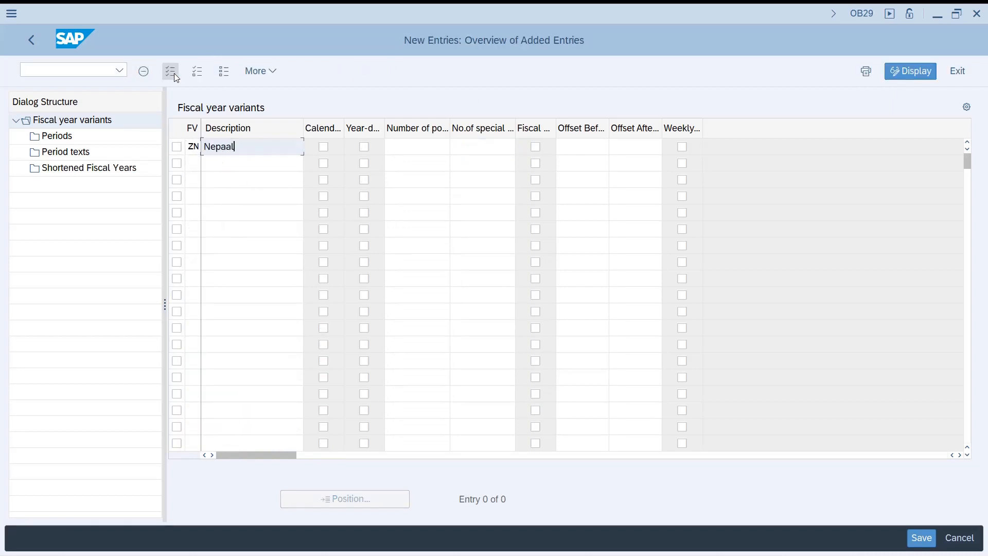
key("BackSpace")
key("BackSpace")
key("BackSpace")
key("BackSpace")
type("l Mid Month FYV")
key("Tab")
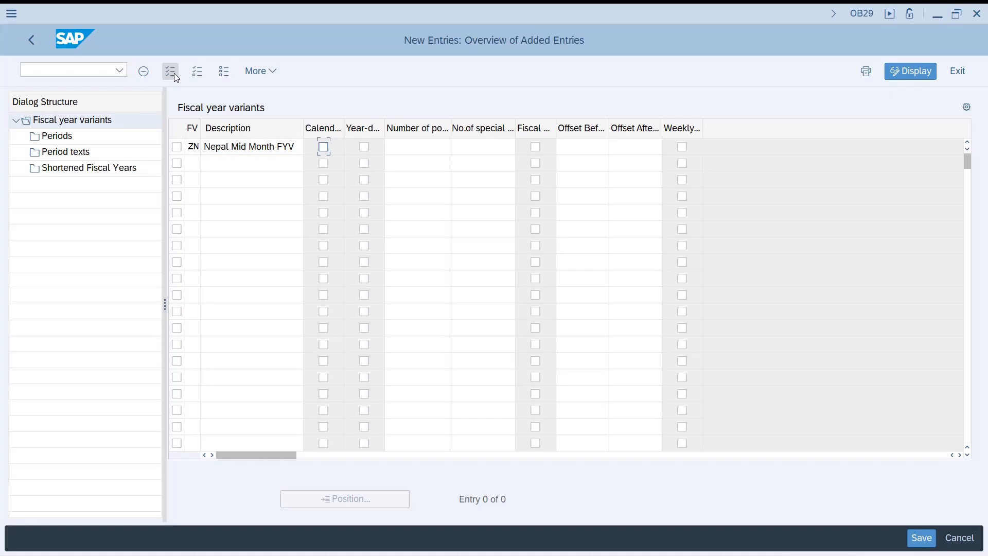
Step: Give variant ZN 12 posting periods and 4 special periods, leaving it neither calendar-year nor year-dependent
key("Tab")
key("Tab")
type("12")
key("Tab")
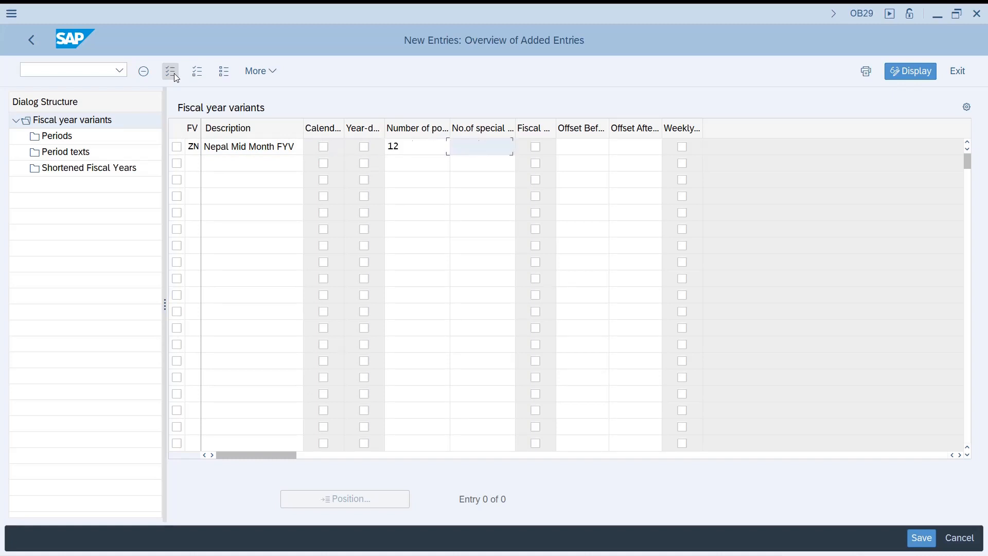
type("4")
key("Return")
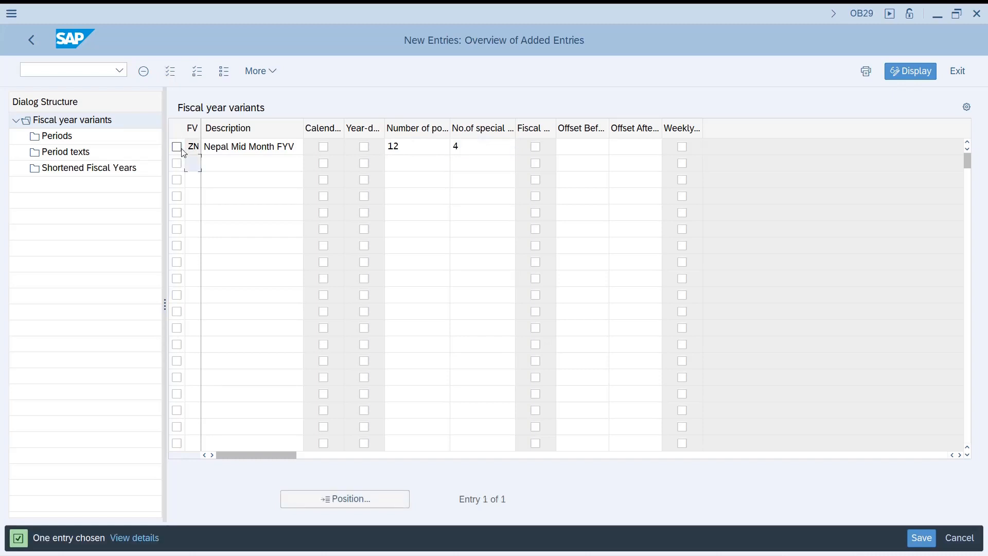
Step: Open the blank period assignment entries for fiscal year variant ZN
double_click(56, 136)
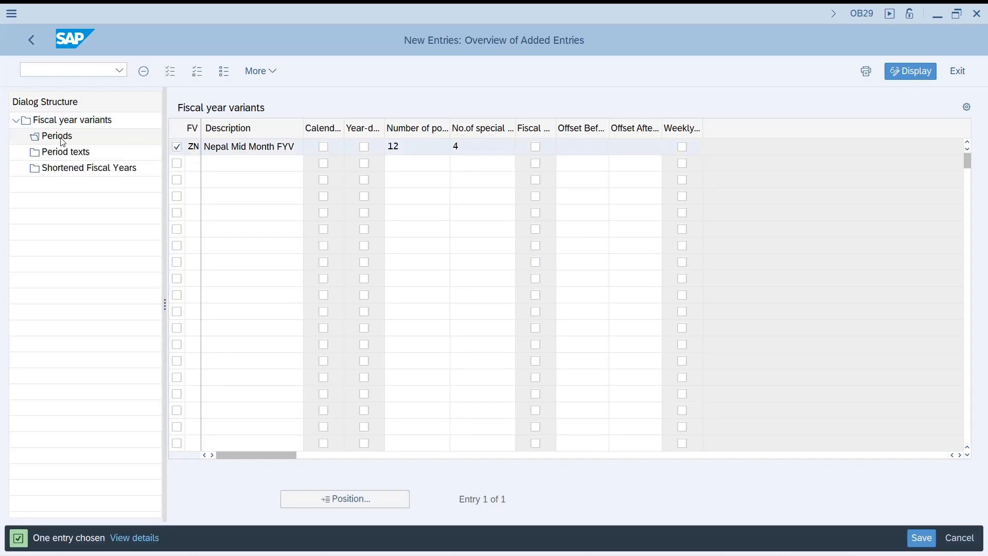
left_click(165, 65)
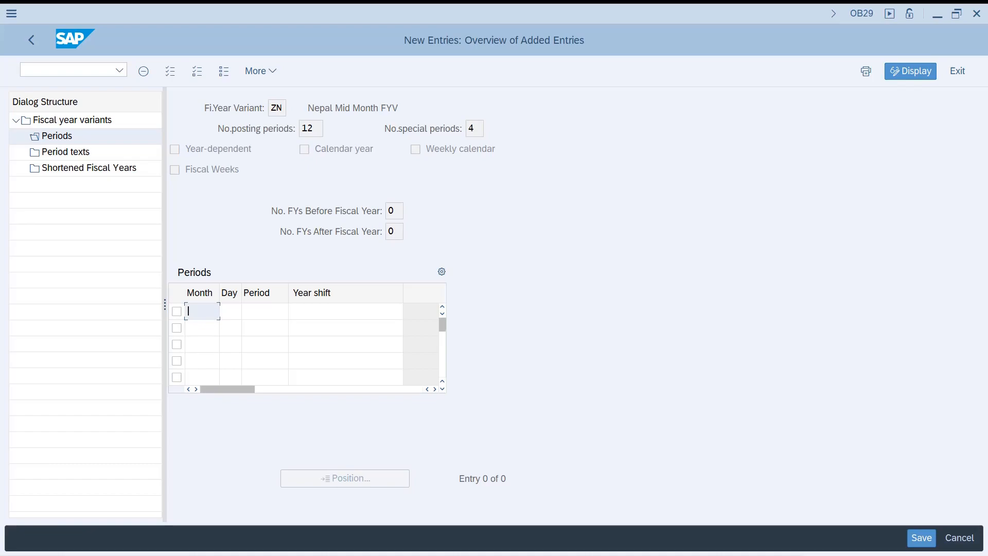
Step: Switch to Excel and enter the months Jan, Feb and mar down H8:H10 of Sheet2
key("alt+Tab")
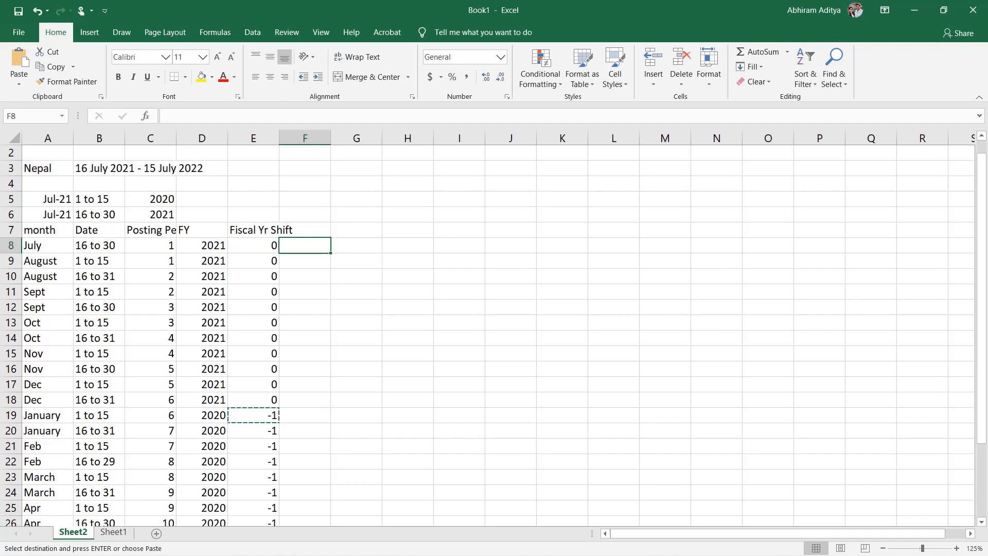
key("Right")
key("Right")
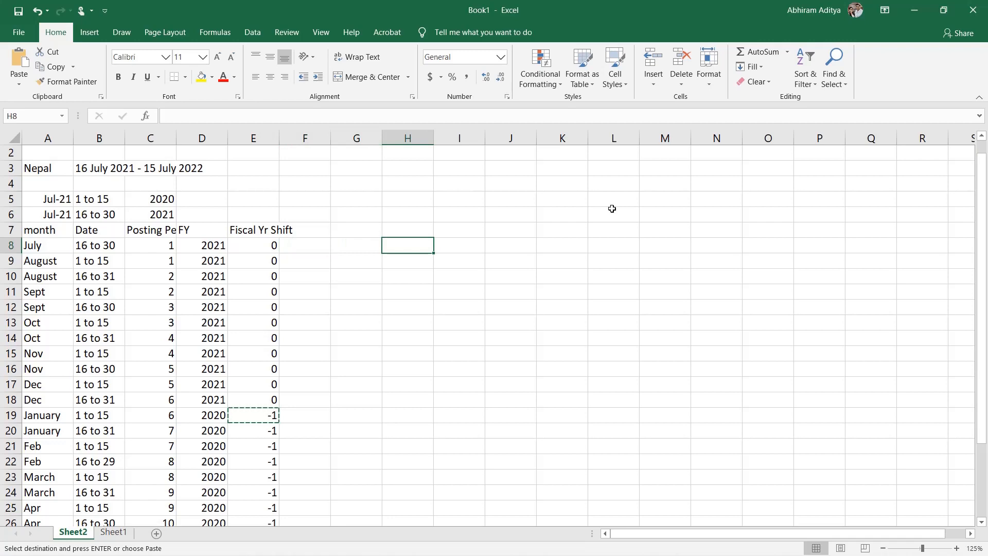
type("Jan")
key("Return")
type("Feb")
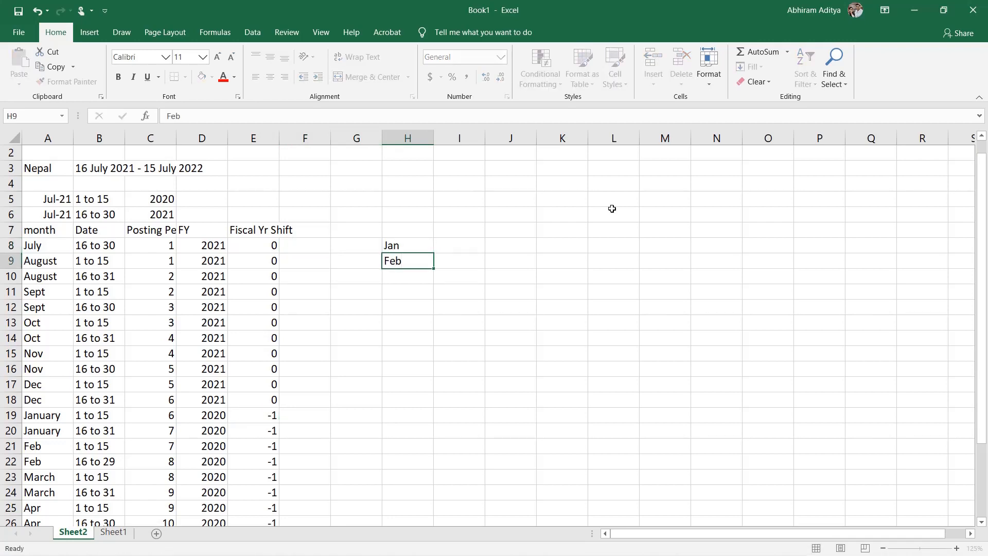
key("Return")
type("De")
key("BackSpace")
key("BackSpace")
type("mar")
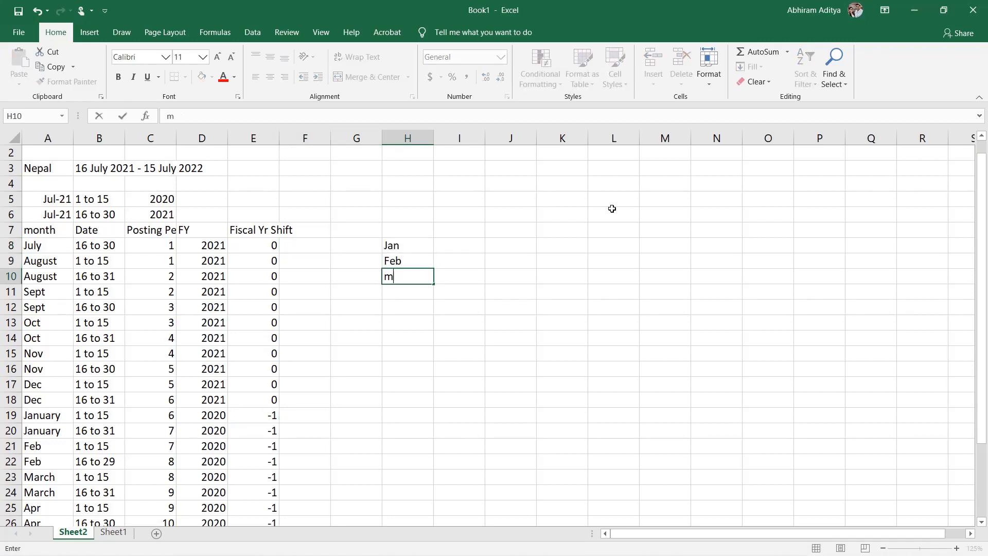
key("Return")
Step: Enter Apr and May in H11:H12, and extend the month series through Dec in H19
type("Apr")
key("Return")
type("May")
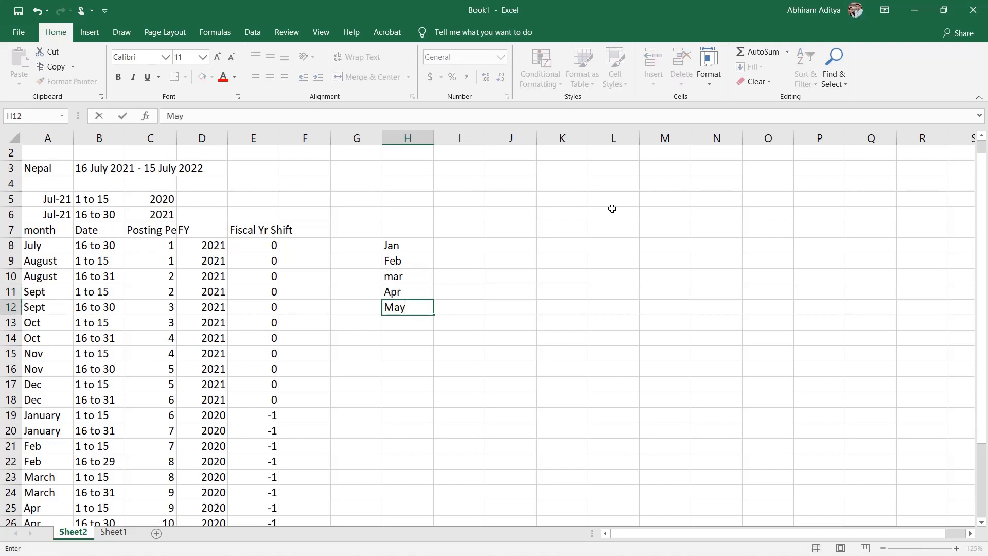
key("Return")
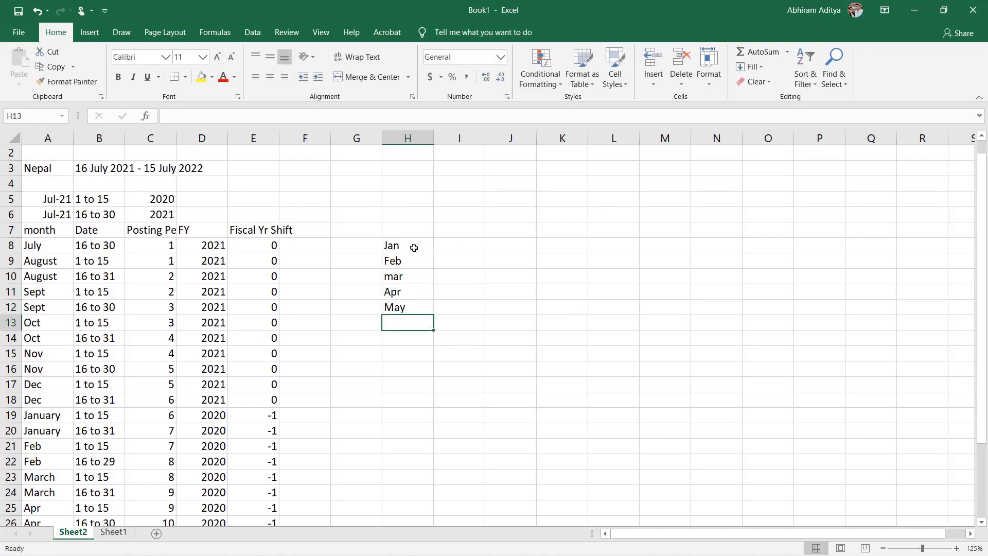
left_click_drag(412, 247, 430, 424)
left_click(458, 289)
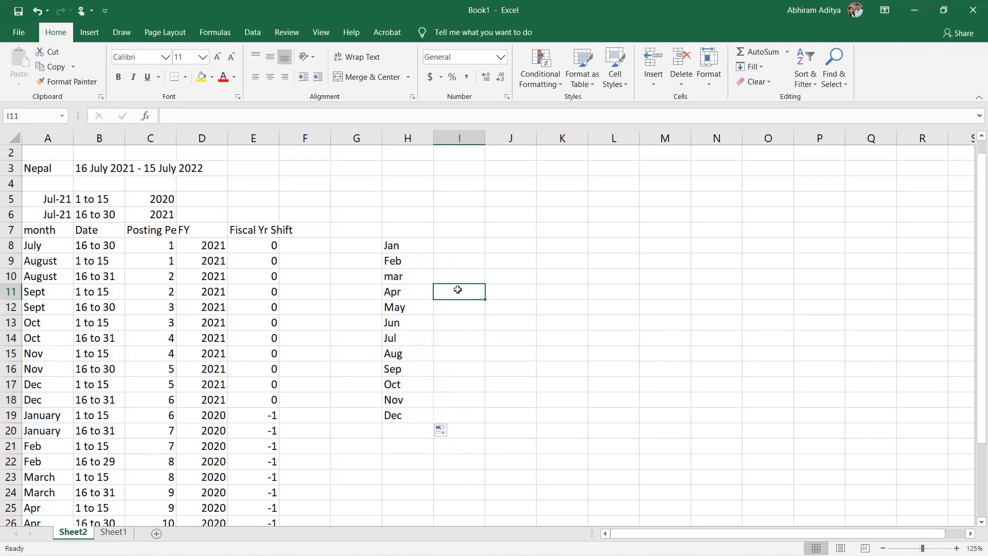
Step: Enter day 15 for Jan in I8 and copy it down through Dec in I19
left_click(427, 248)
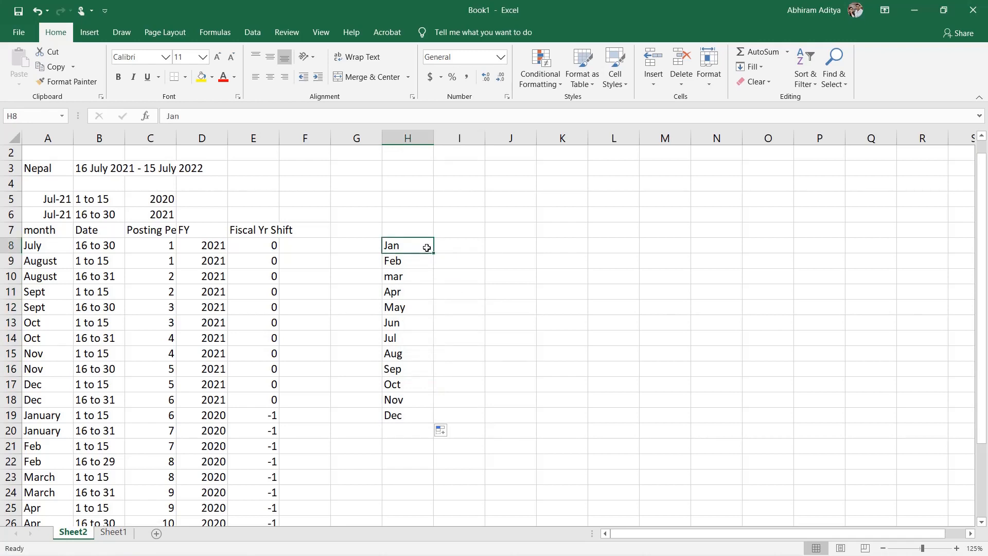
key("Right")
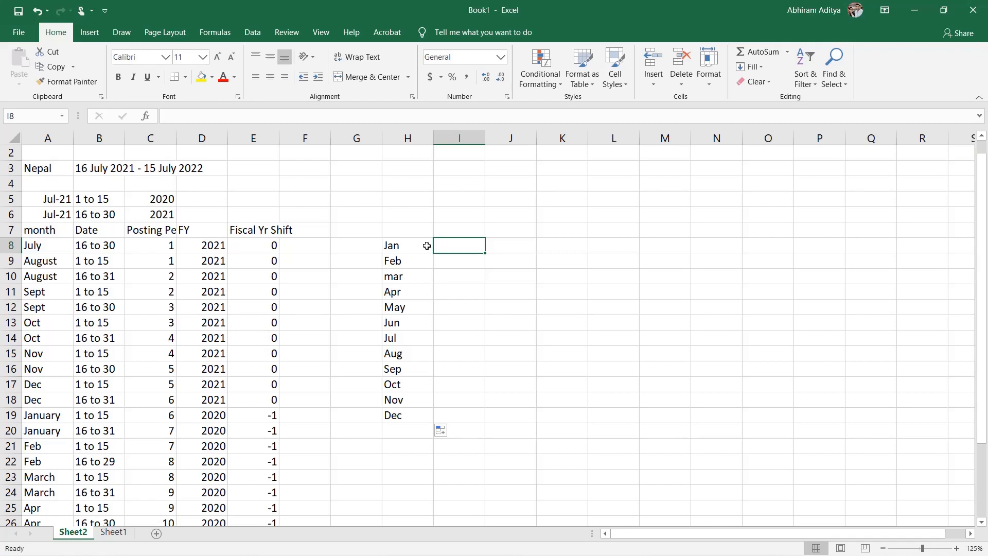
type("15")
key("Return")
key("Up")
key("ctrl+c")
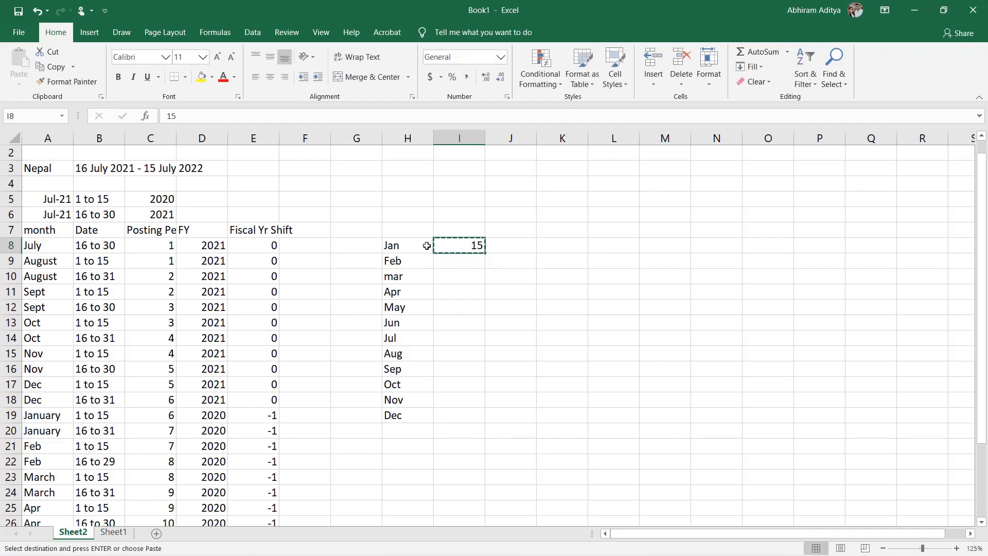
key("Down")
key("shift+Down")
key("shift+Down")
key("shift+Down")
key("shift+Down")
key("shift+Down")
key("shift+Down")
key("shift+Down")
key("shift+Down")
key("shift+Down")
key("shift+Down")
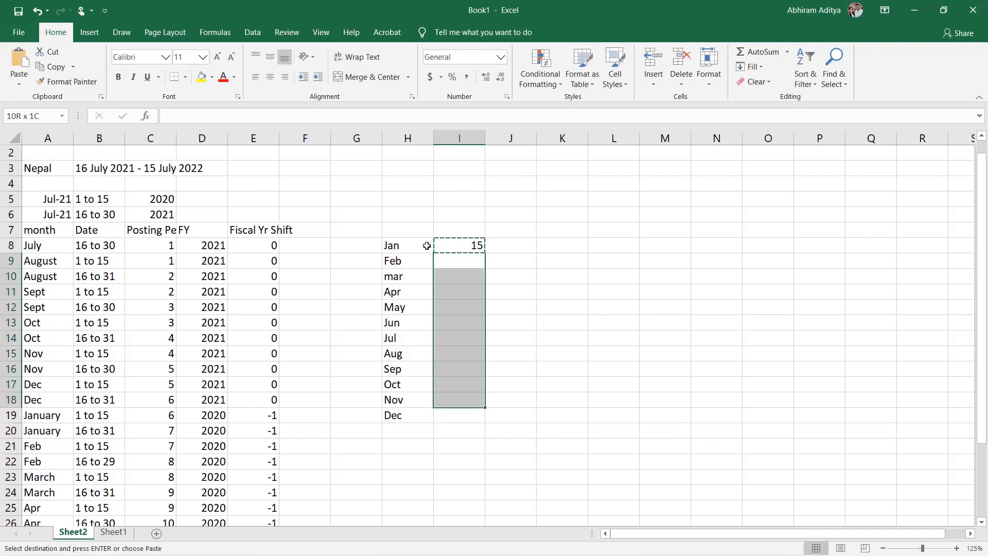
key("ctrl+v")
Step: Add a second Dec row with day 31 in H20:I20
key("Down")
key("Left")
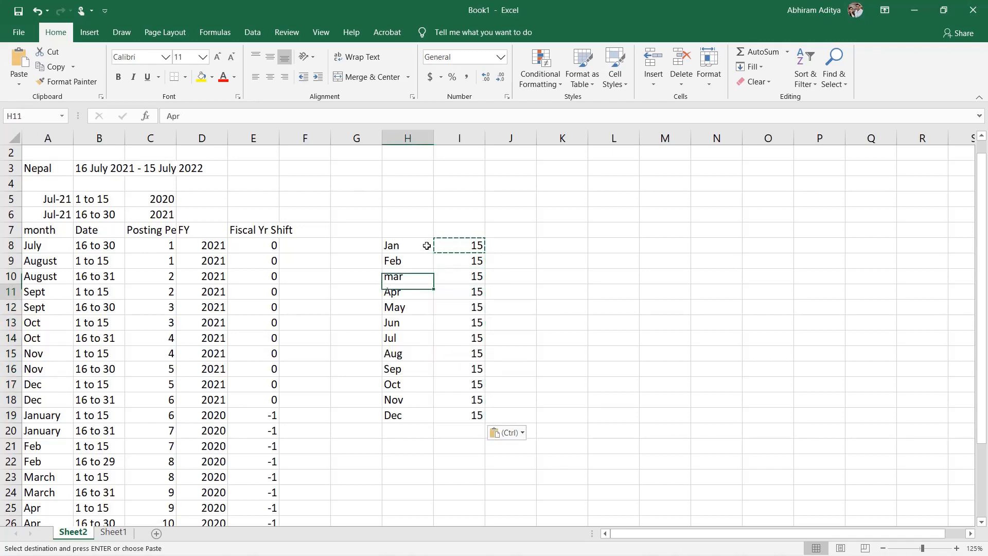
key("Down")
key("Down")
key("Down")
key("Down")
key("Down")
key("Down")
key("Down")
key("Down")
key("Down")
key("Right")
key("Down")
key("Left")
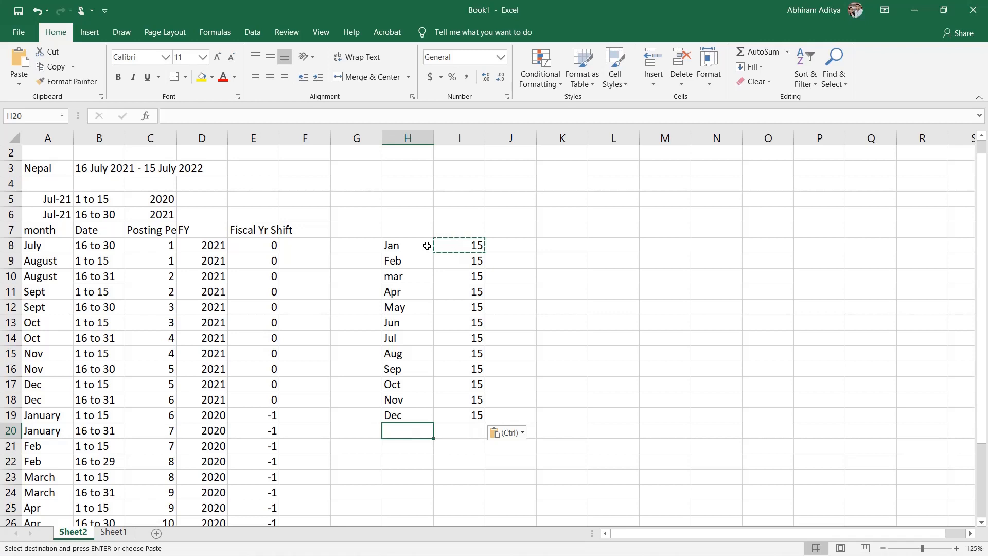
type("Dec")
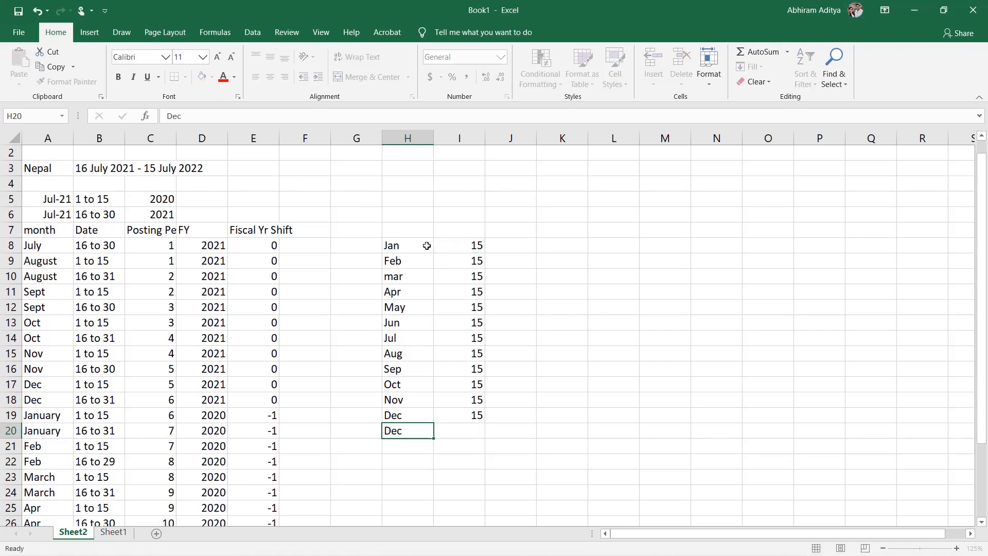
key("Tab")
type("31")
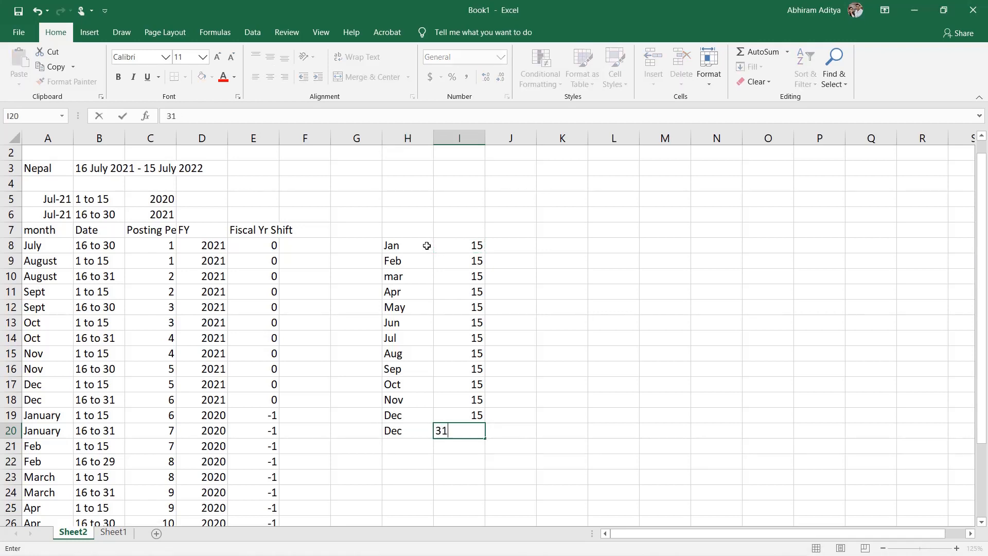
key("Tab")
Step: Enter posting periods 1 to 6 in J15:J20, from Aug through the second Dec row
key("Up")
key("Up")
key("Up")
key("Up")
key("Up")
key("Up")
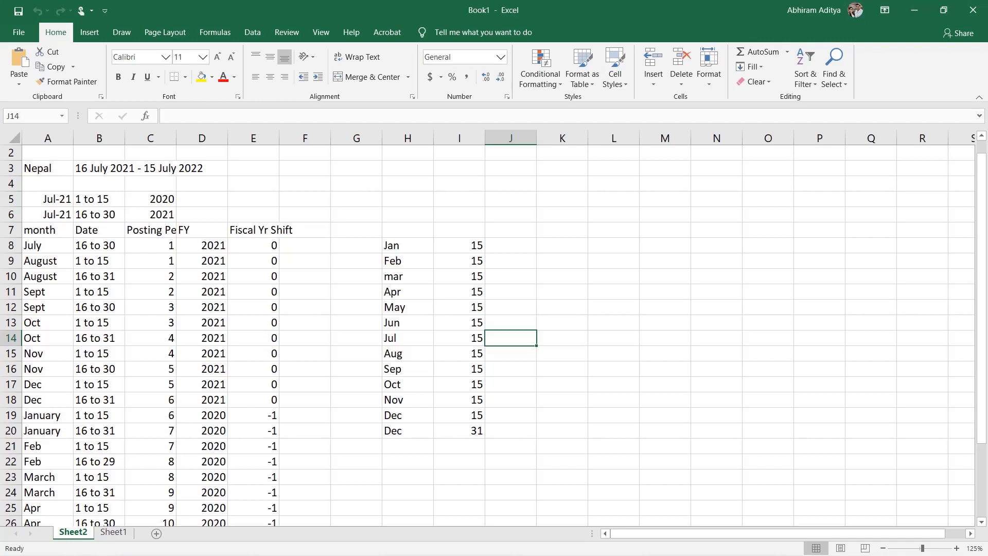
key("Down")
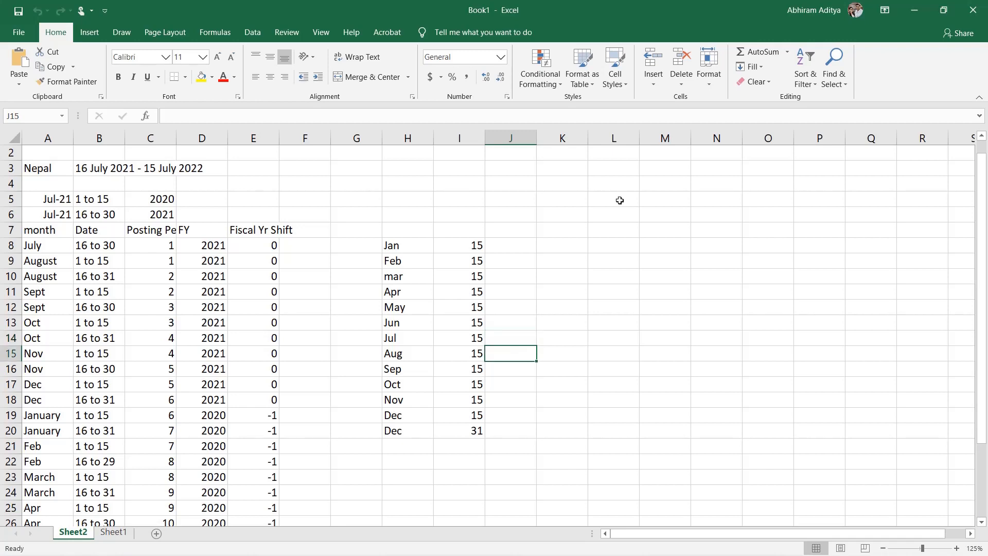
type("1")
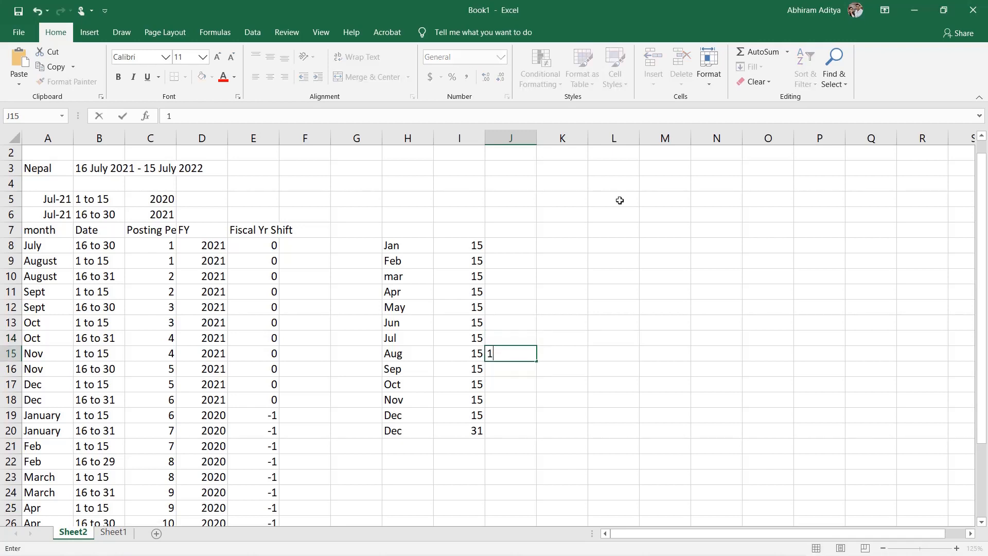
key("Return")
key("Up")
key("Down")
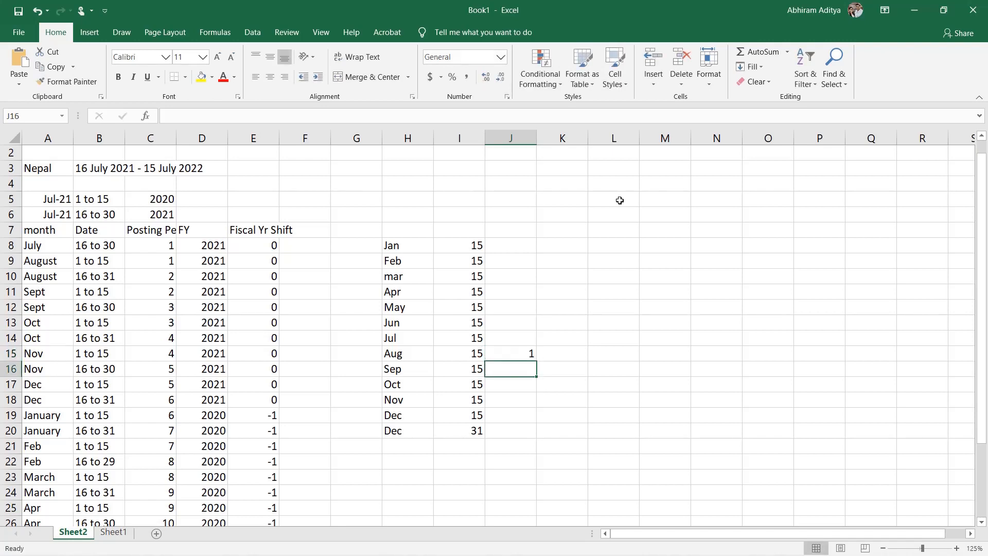
type("2")
key("Return")
type("3")
key("Return")
type("4")
key("Return")
type("5")
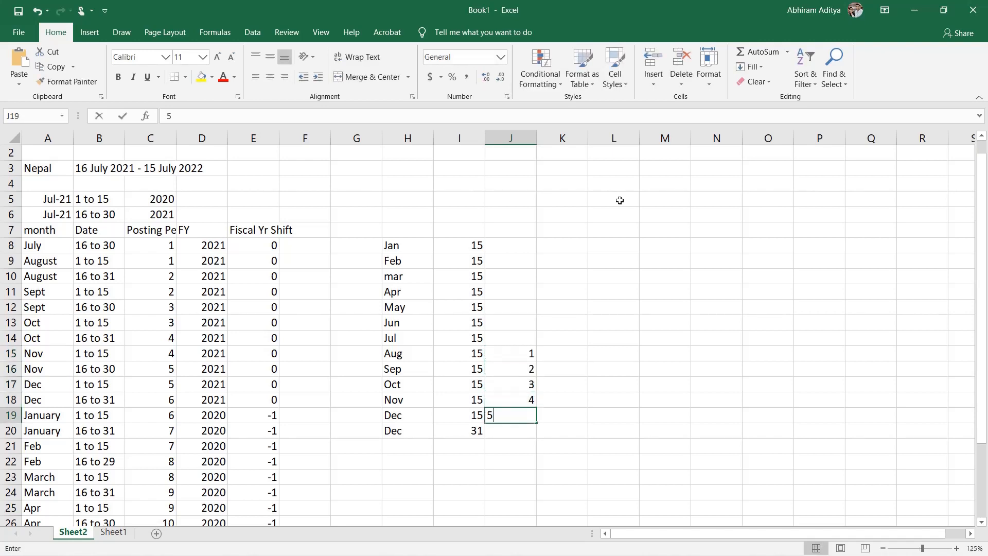
key("Return")
type("6")
key("Up")
key("Up")
key("Up")
key("Up")
key("Up")
key("Up")
key("Up")
key("Up")
key("Up")
key("Up")
key("Up")
key("Up")
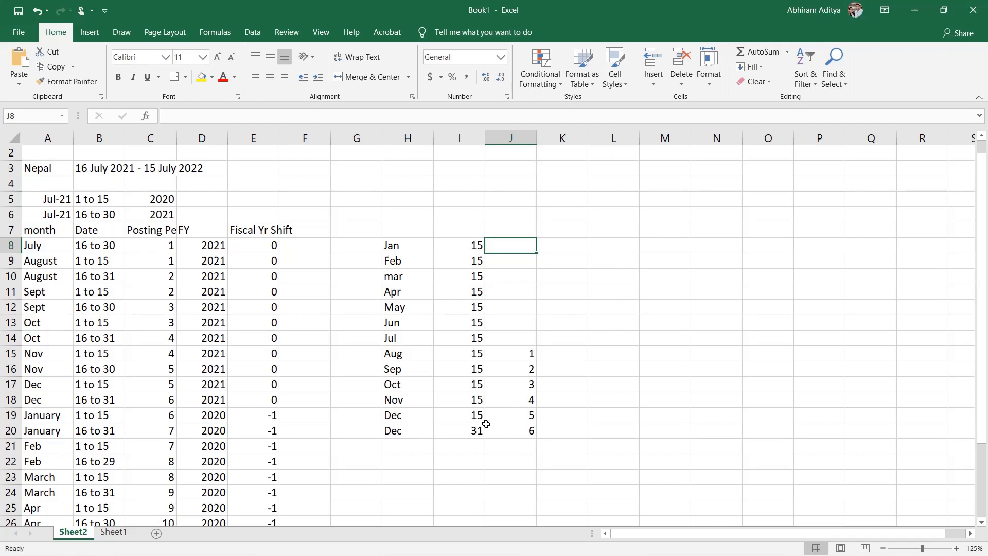
Step: Enter posting periods 6 to 12 in J8:J14 for Jan through Jul
left_click(471, 430)
left_click(396, 247)
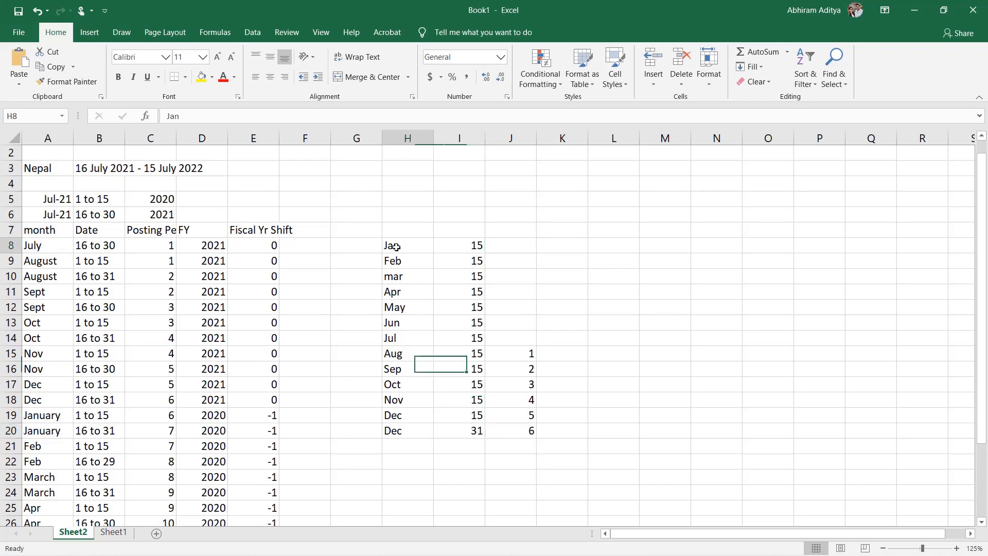
left_click(449, 240)
key("Right")
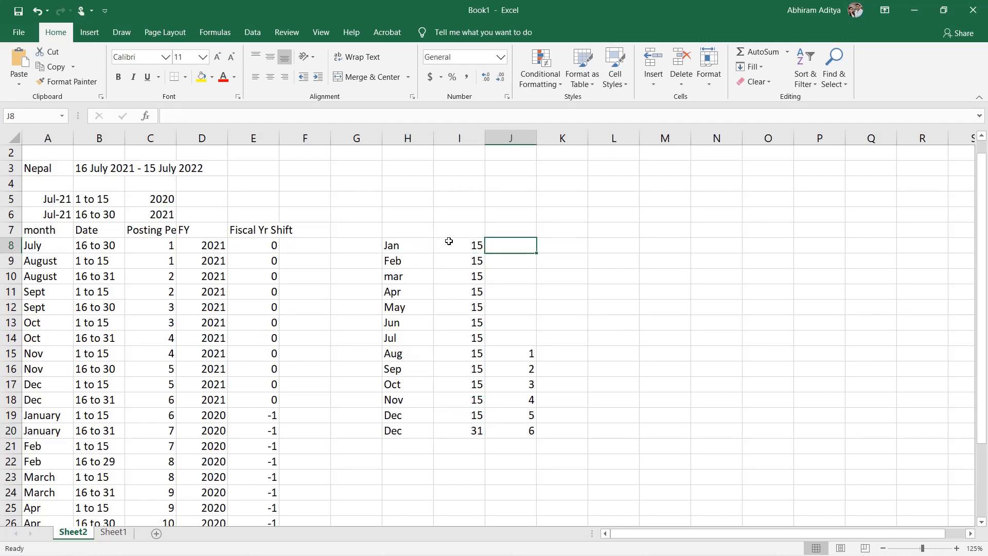
type("6")
key("Return")
type("7")
key("Return")
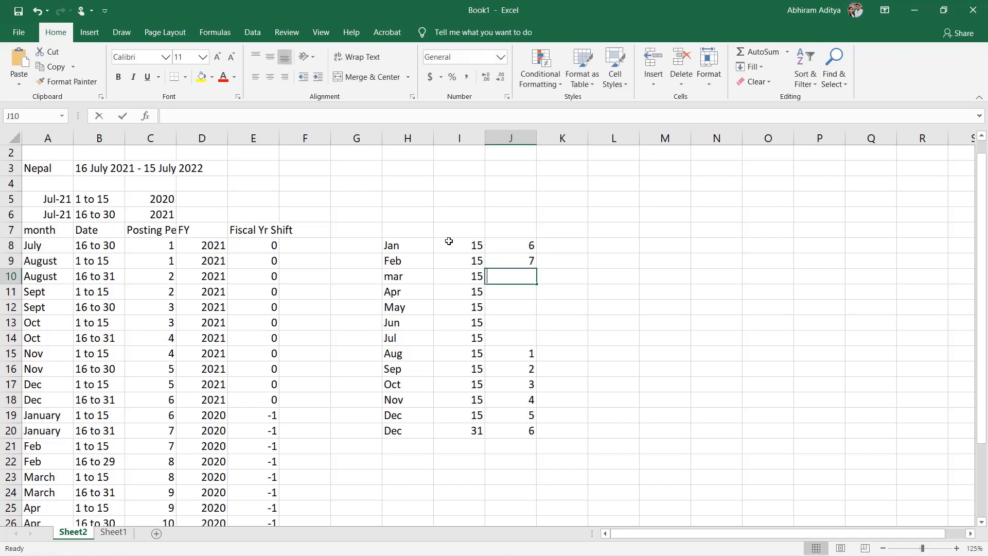
type("8")
key("Return")
type("9")
key("Return")
type("10")
key("Return")
type("11")
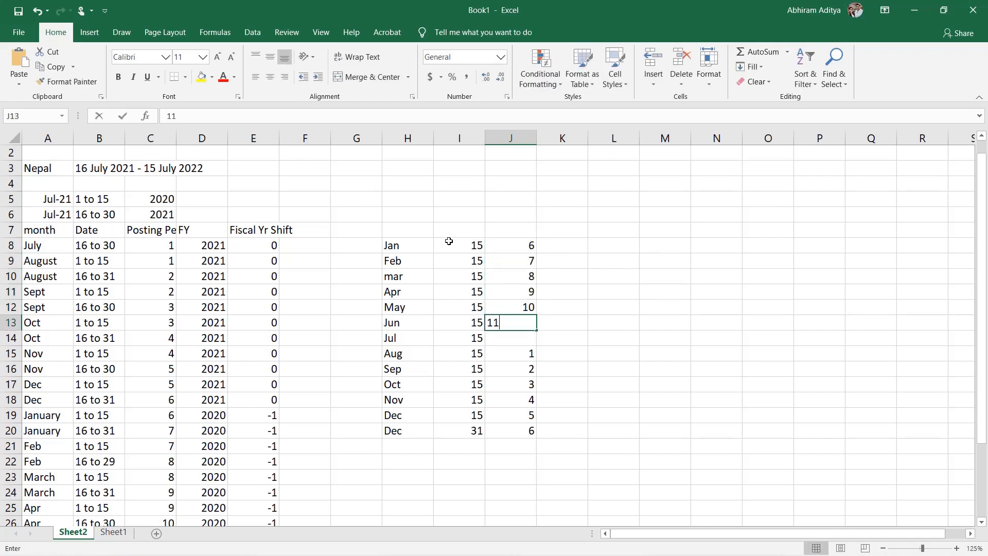
key("Return")
type("12")
key("Return")
Step: Enter a year shift of 0 for Aug in K15
key("Up")
key("Up")
key("Up")
key("Up")
key("Up")
key("Up")
key("Up")
key("Up")
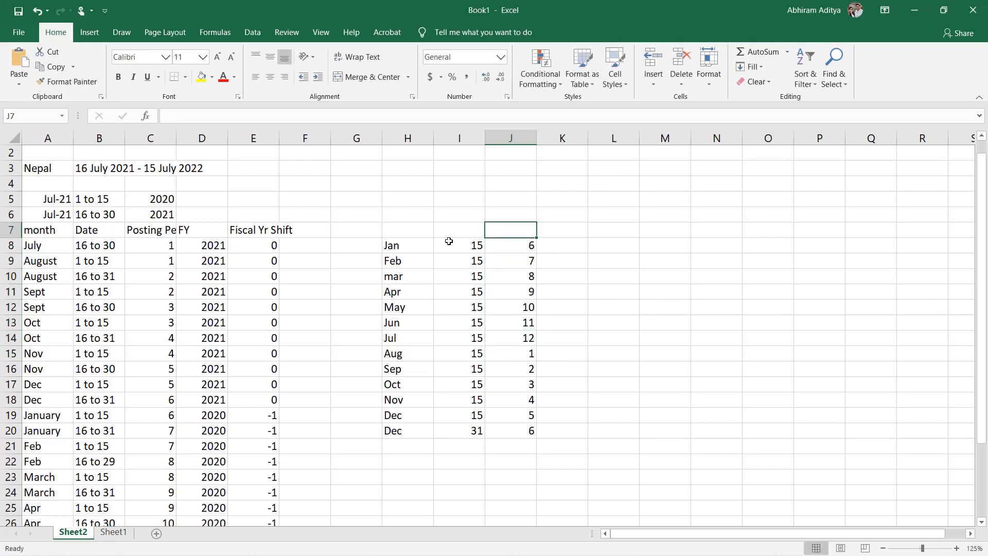
key("Right")
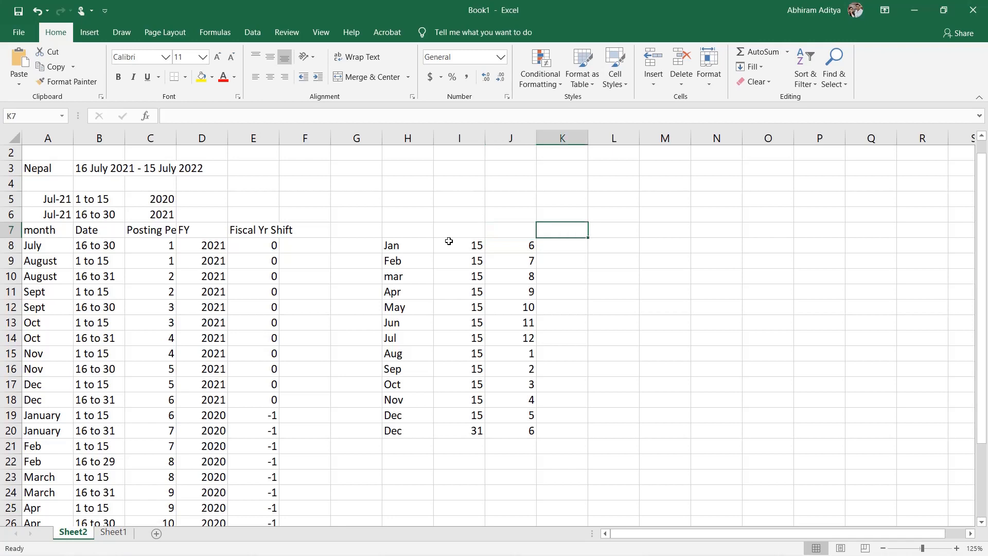
key("Down")
key("Down")
key("Down")
key("Down")
key("Down")
key("Down")
key("Down")
key("Down")
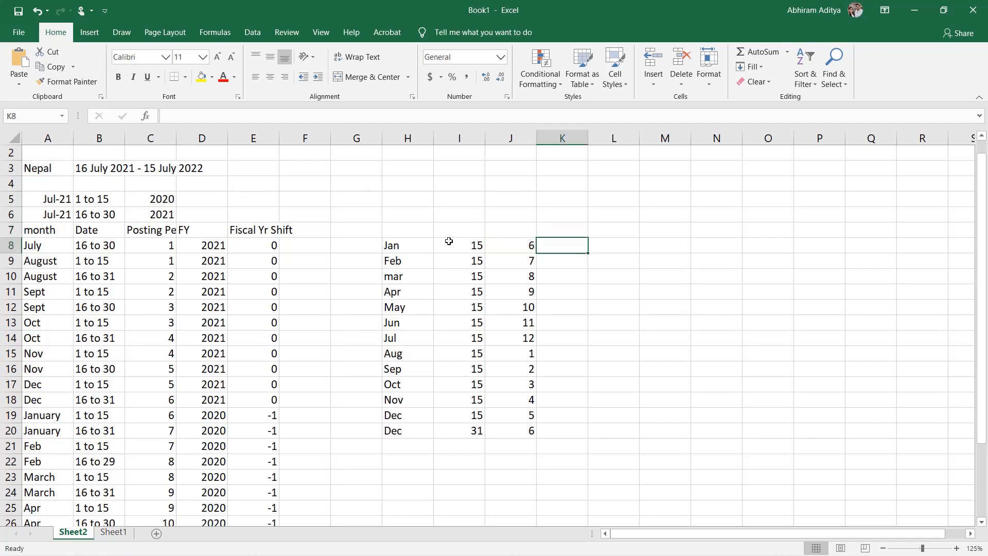
key("shift+Down")
key("shift+Down")
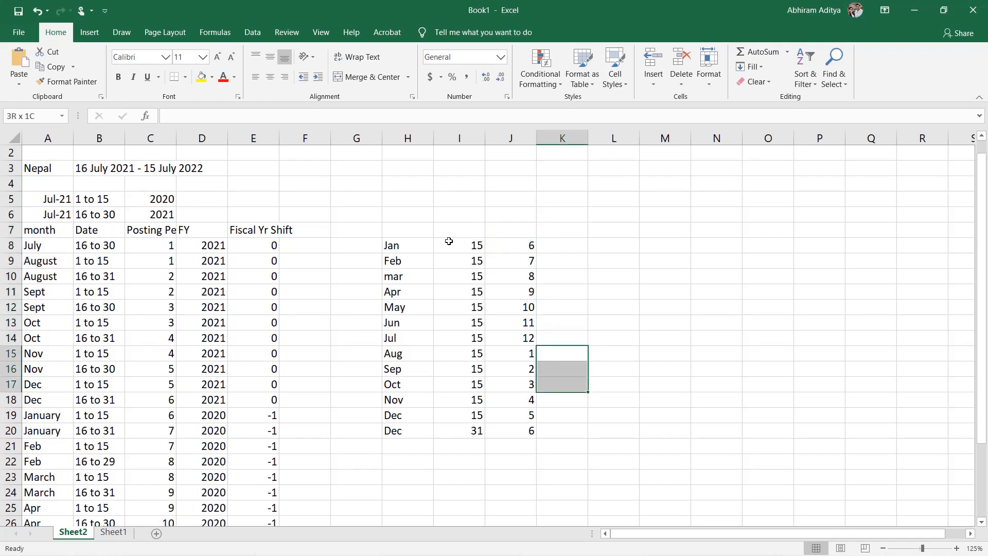
key("shift+Down")
key("Up")
key("Down")
type("0")
key("Return")
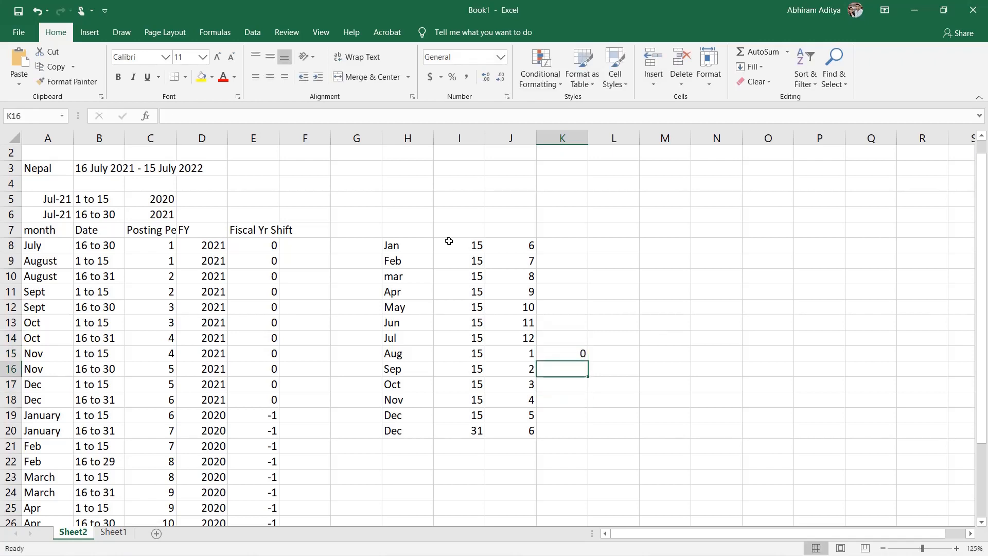
Step: Copy the 0 year shift from K15 down through the Dec 31 row, K20
key("Up")
key("ctrl+c")
key("Down")
key("Down")
key("Down")
key("Up")
key("Up")
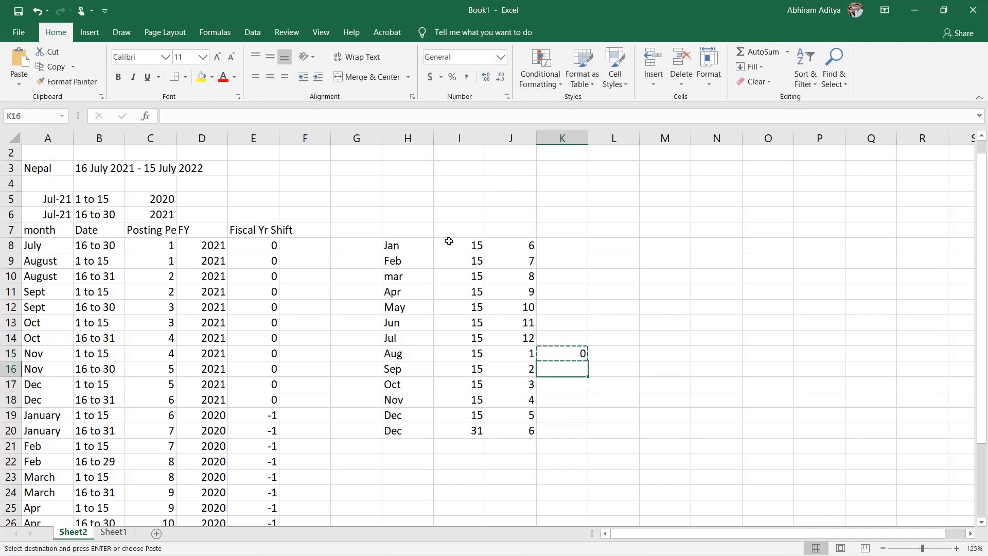
key("shift+Down")
key("shift+Down")
key("shift+Down")
key("shift+Down")
key("Return")
Step: Enter a year shift of -1 for Jan in K8
left_click(449, 241)
double_click(450, 241)
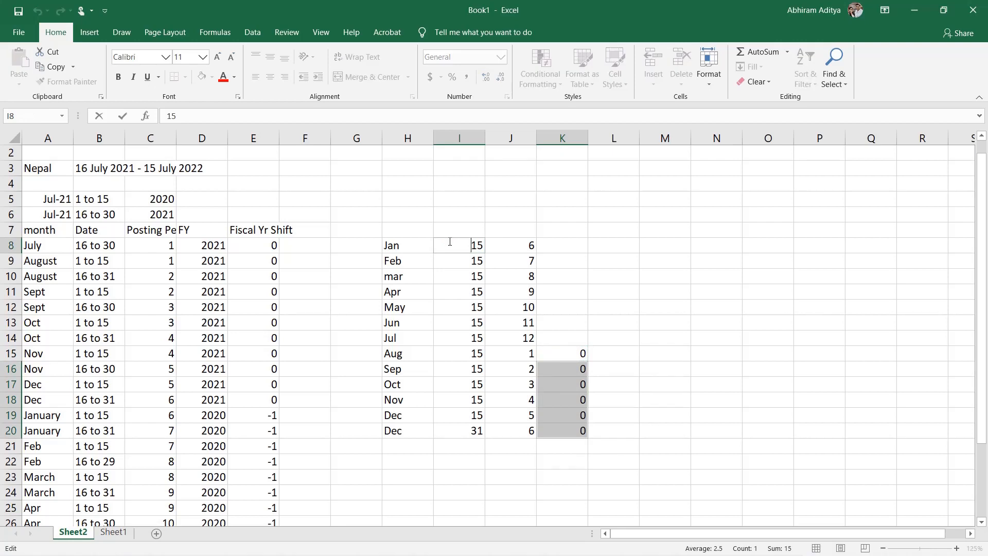
left_click(577, 246)
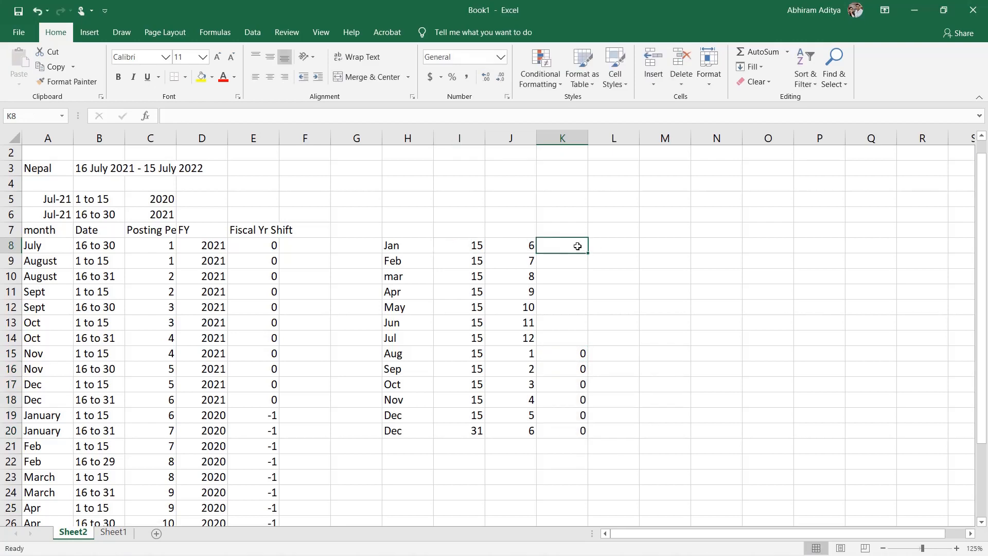
type("-1")
key("ctrl+Return")
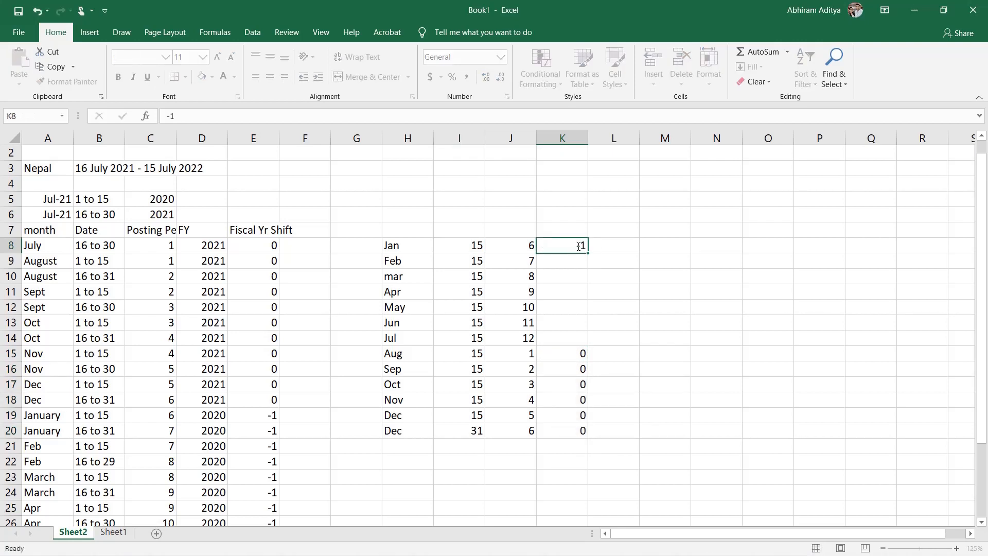
Step: Copy the -1 year shift from K8 down through the Jul row, K14
key("ctrl+c")
key("Down")
key("shift+Down")
key("shift+Down")
key("shift+Down")
key("shift+Down")
key("shift+Down")
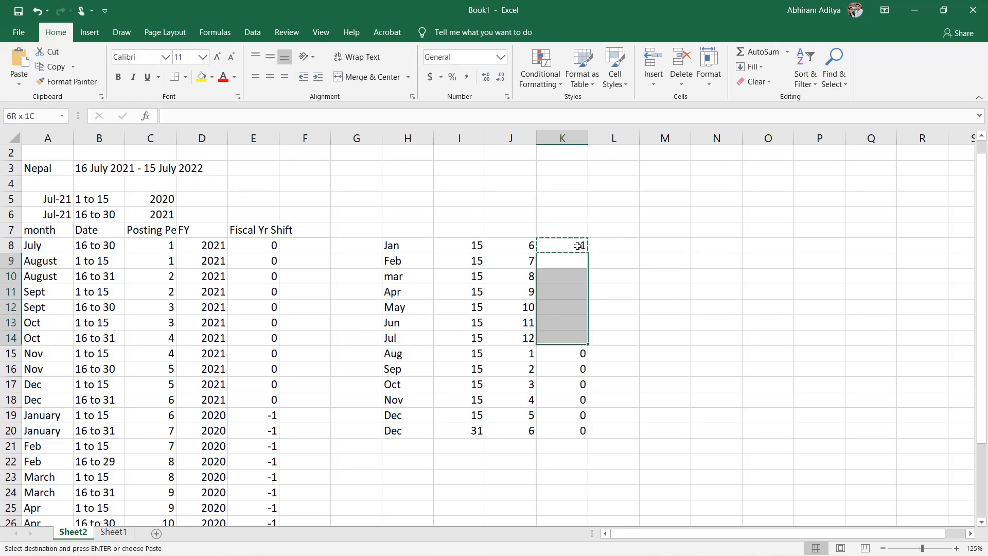
key("ctrl+v")
key("Escape")
key("Left")
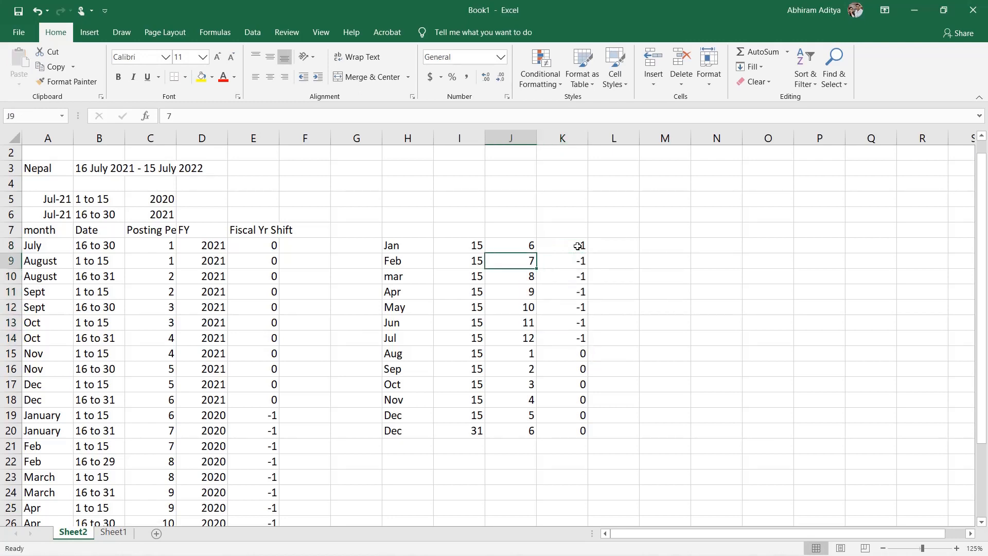
key("Left")
key("Left")
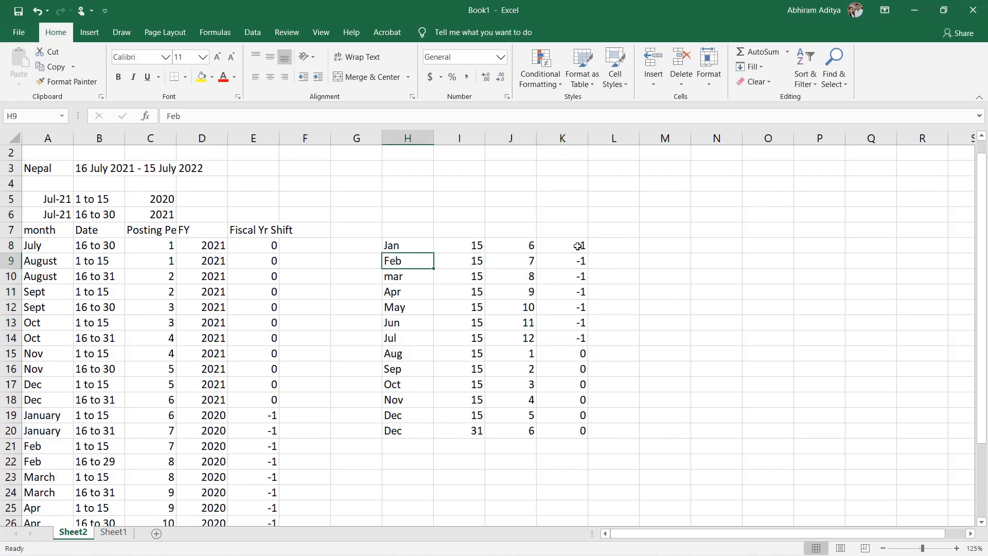
Step: Switch to SAP and paste the month, day, period and year shift rows for months 1 to 9 into variant ZN's periods
key("alt+Tab")
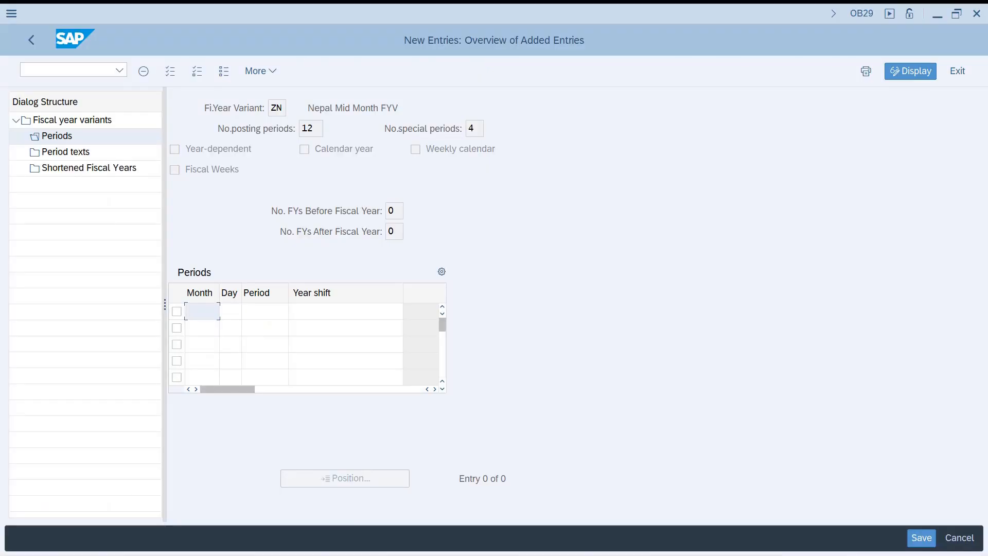
key("ctrl+v")
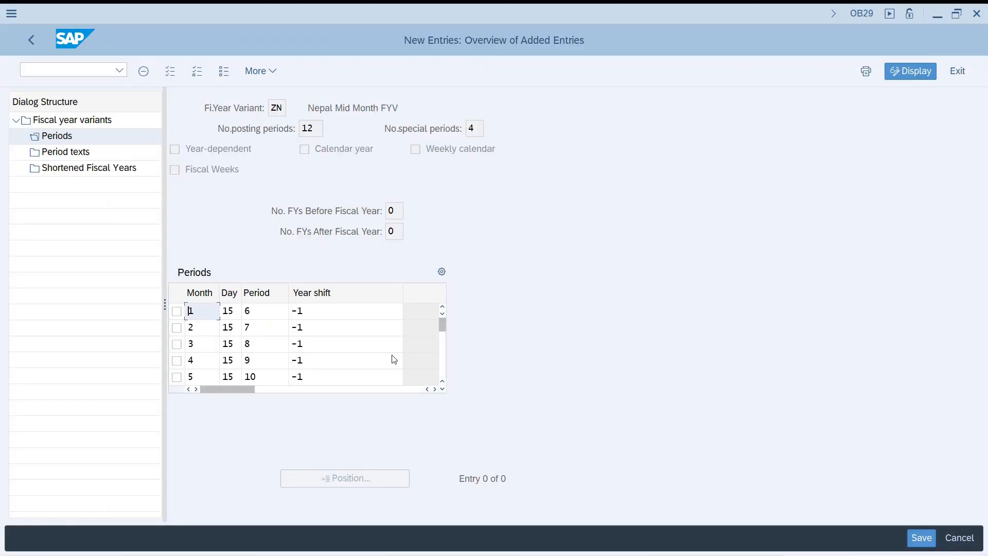
left_click(441, 387)
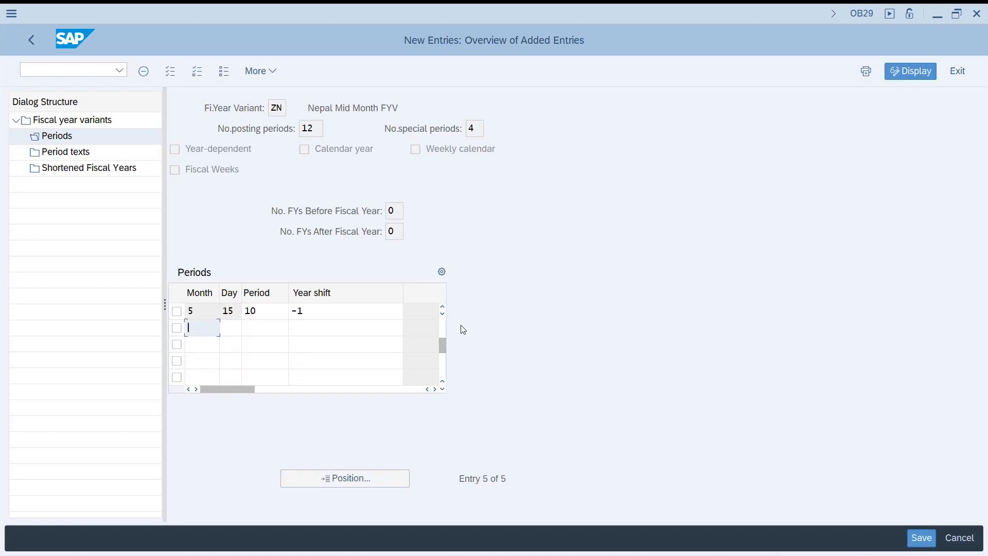
key("ctrl+v")
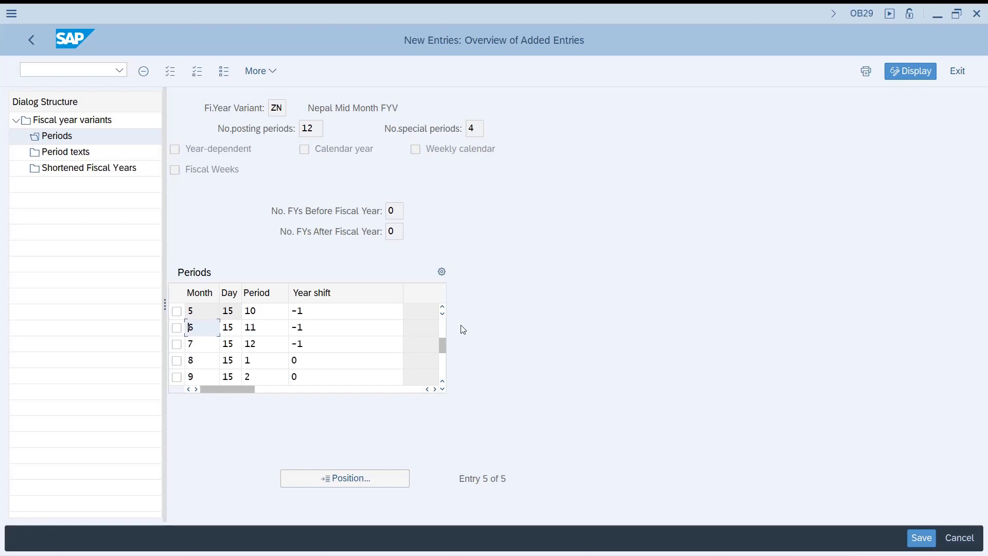
key("Return")
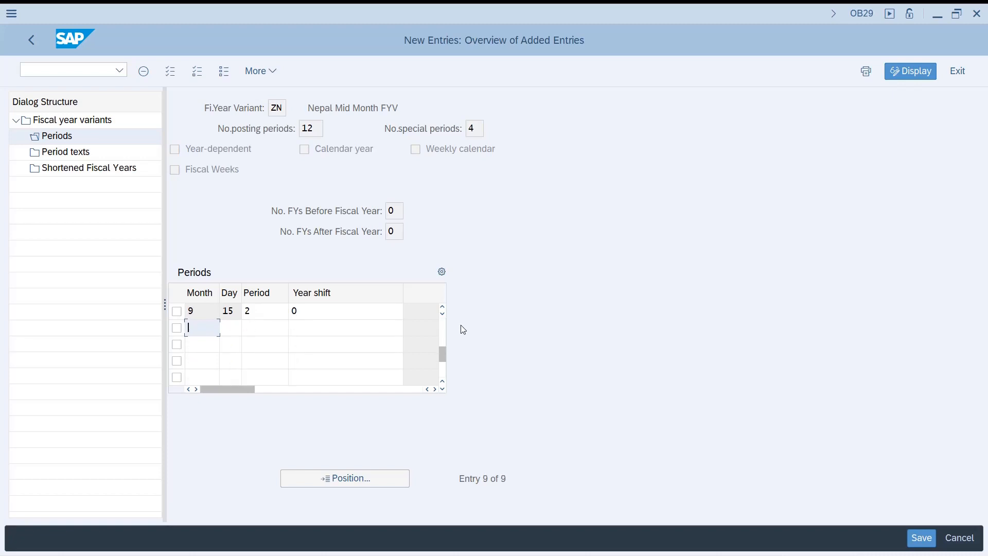
Step: Paste the remaining period rows for months 10 to 12, including both the 15 and 31 day rows for month 12
key("ctrl+v")
key("Down")
key("Down")
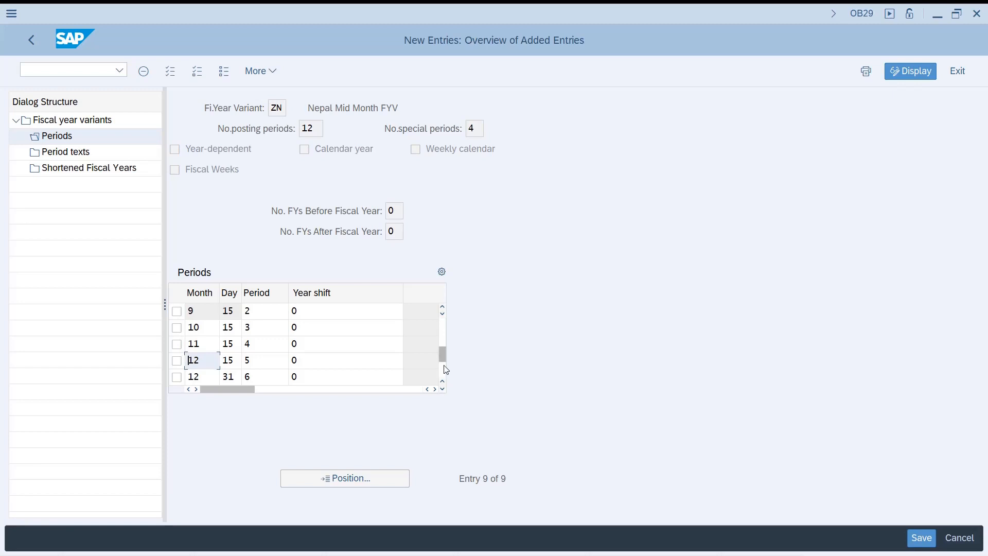
left_click_drag(444, 356, 446, 313)
left_click(444, 313)
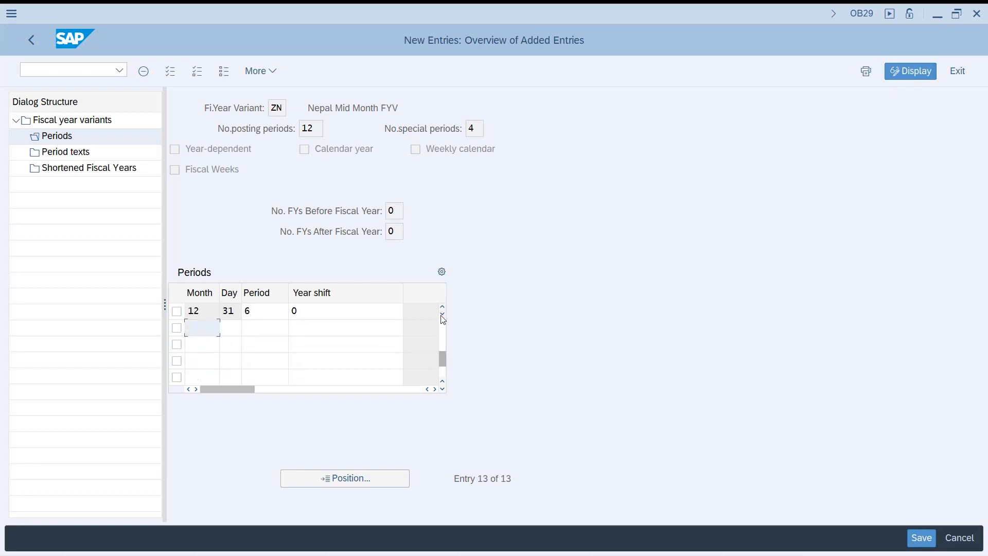
Step: Save variant ZN's period entries to the proposed customizing request
left_click_drag(440, 360, 446, 316)
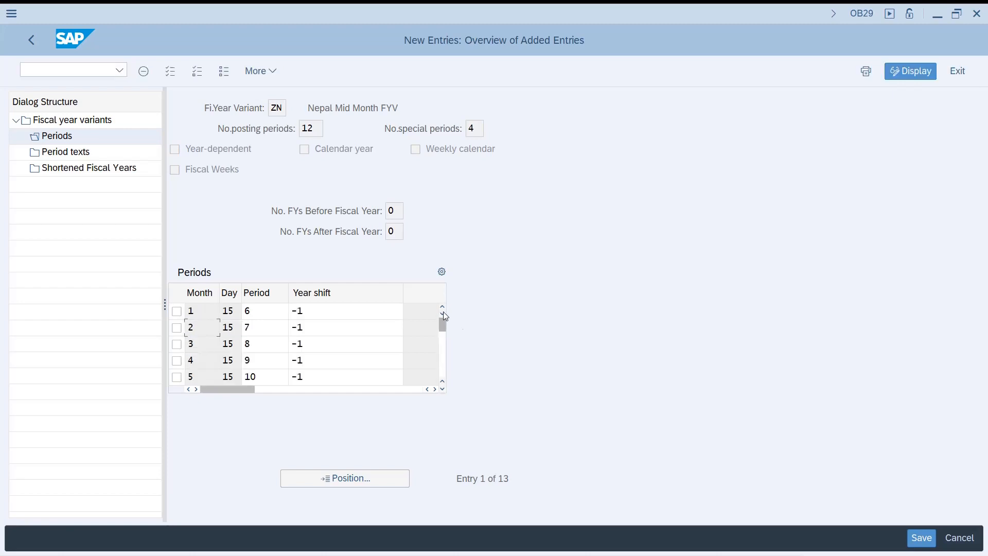
key("ctrl+s")
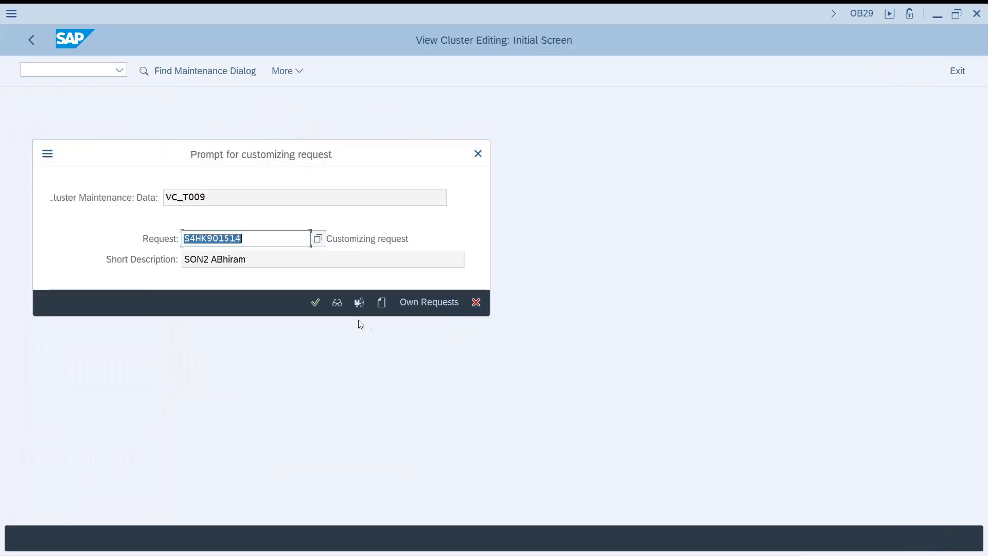
left_click(314, 302)
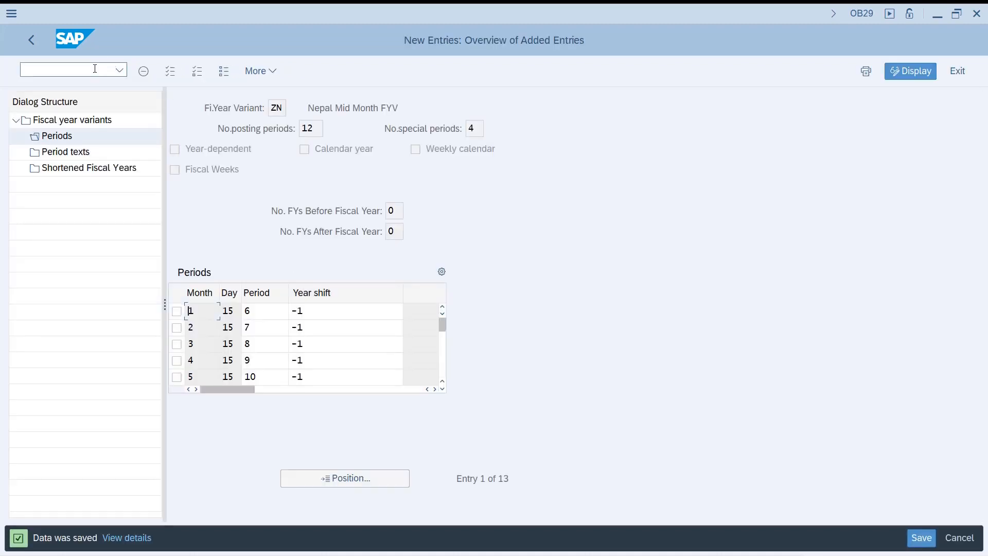
Step: Go to transaction SPRO and display the SAP Customizing Implementation Guide
type("/nspro")
key("Return")
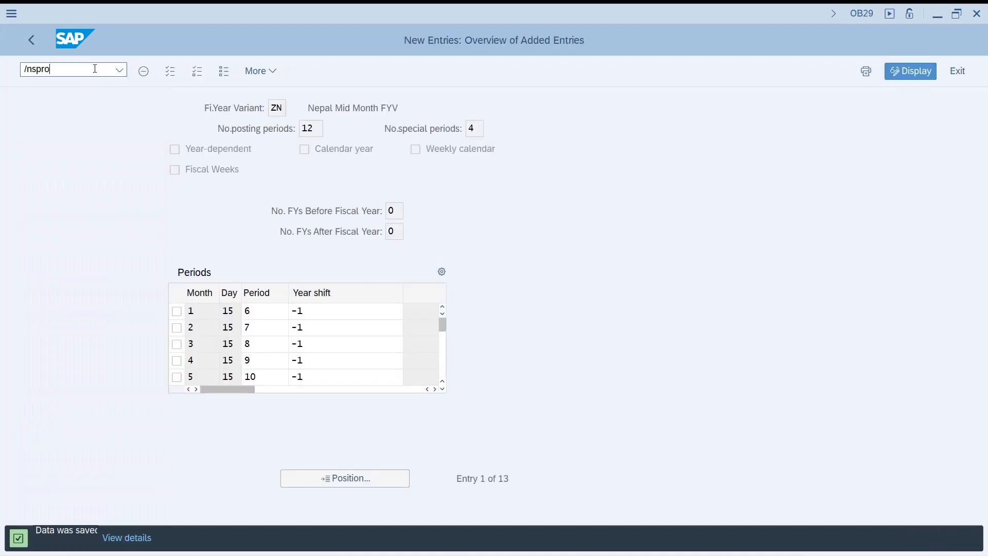
key("F5")
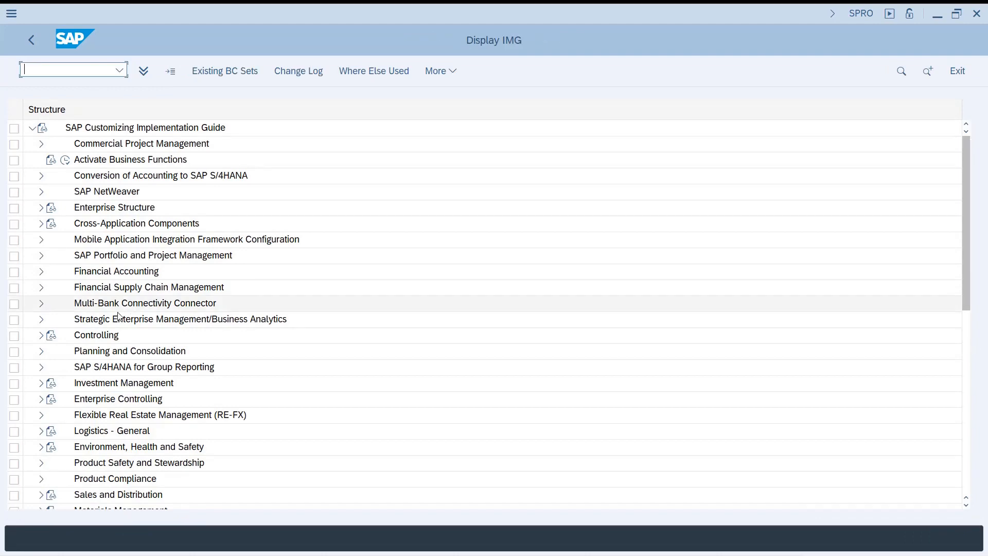
Step: Open Assign Company Code to a Fiscal Year Variant under Financial Accounting Global Settings, Ledgers, Fiscal Year and Posting Periods
left_click(106, 268)
key("Right")
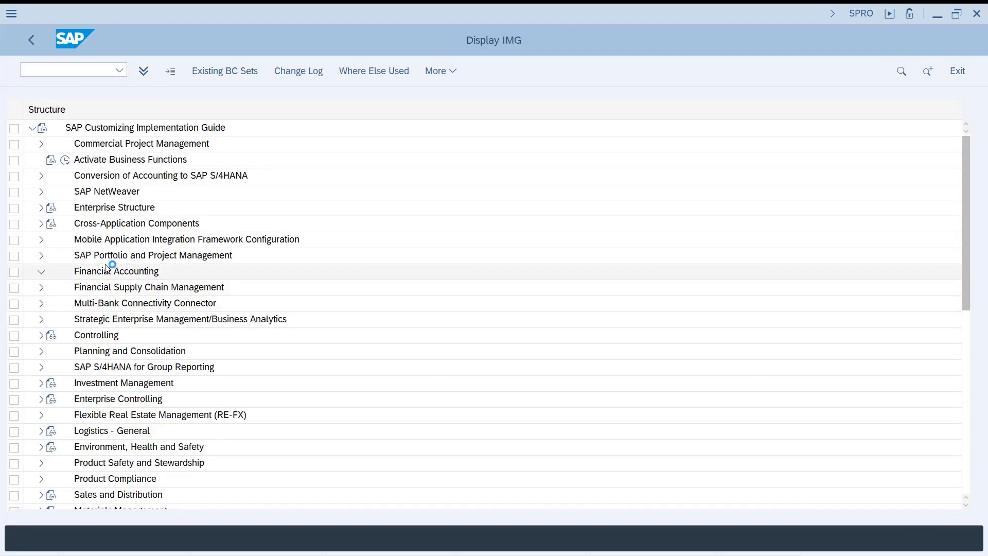
key("Down")
key("Right")
key("Down")
key("Down")
key("Right")
key("Down")
key("Down")
key("Down")
key("Right")
key("Down")
key("Down")
key("Down")
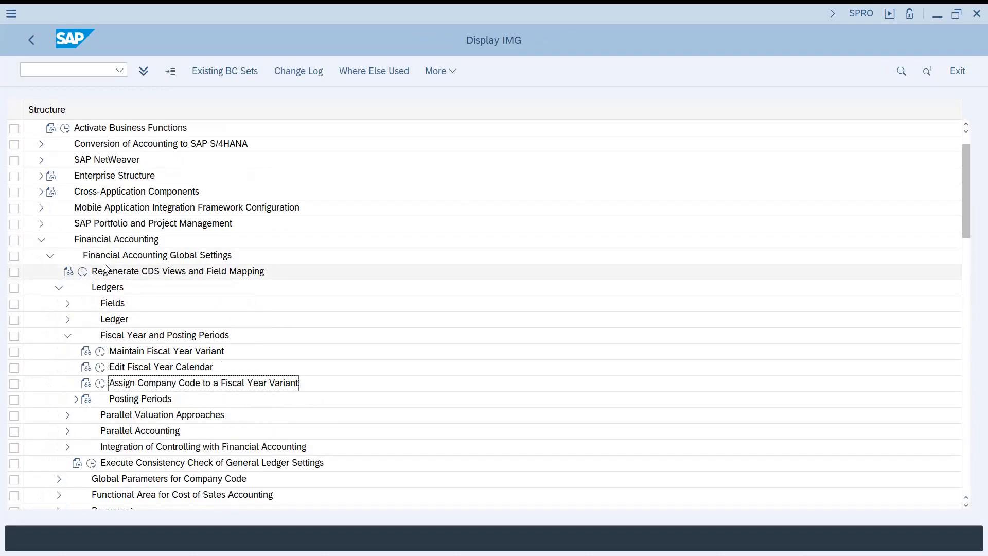
left_click(101, 383)
left_click(327, 498)
left_click(100, 385)
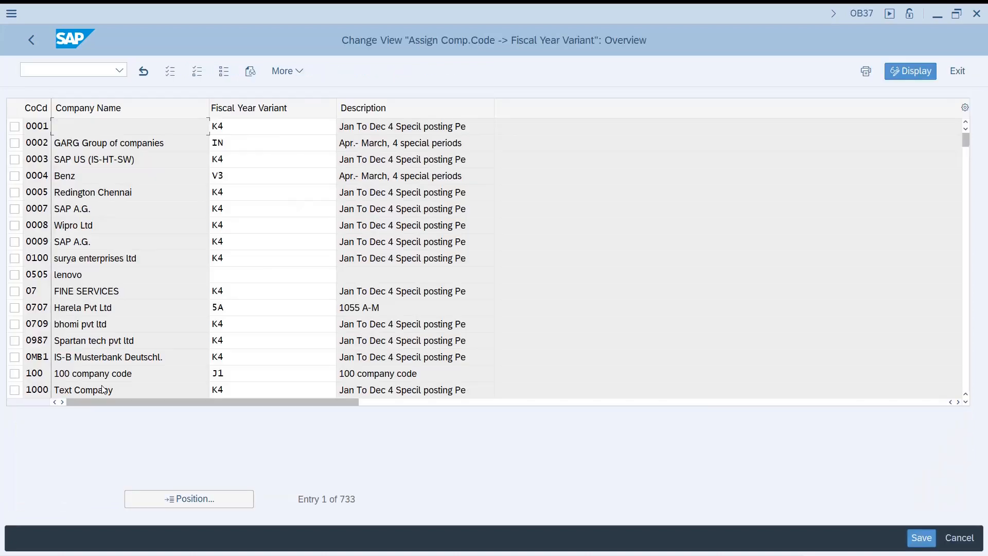
Step: Assign fiscal year variant ZN to company code SON2 and save it to the proposed customizing request
left_click(183, 499)
type("SON2")
key("Return")
type("ZN")
key("Return")
left_click(254, 363)
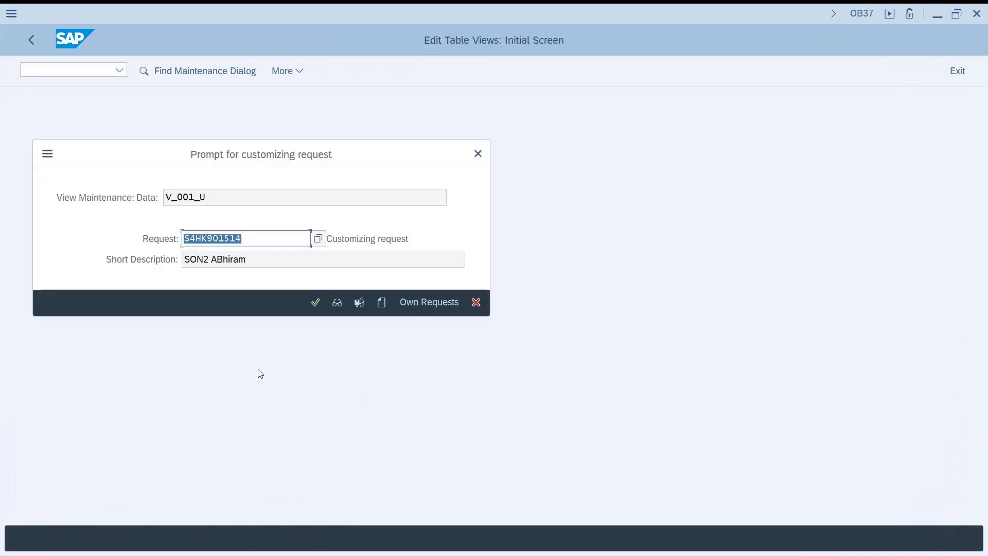
key("Return")
Step: Open transaction FB50 in a new session and bring up the header data for posting with a reference document
left_click(91, 70)
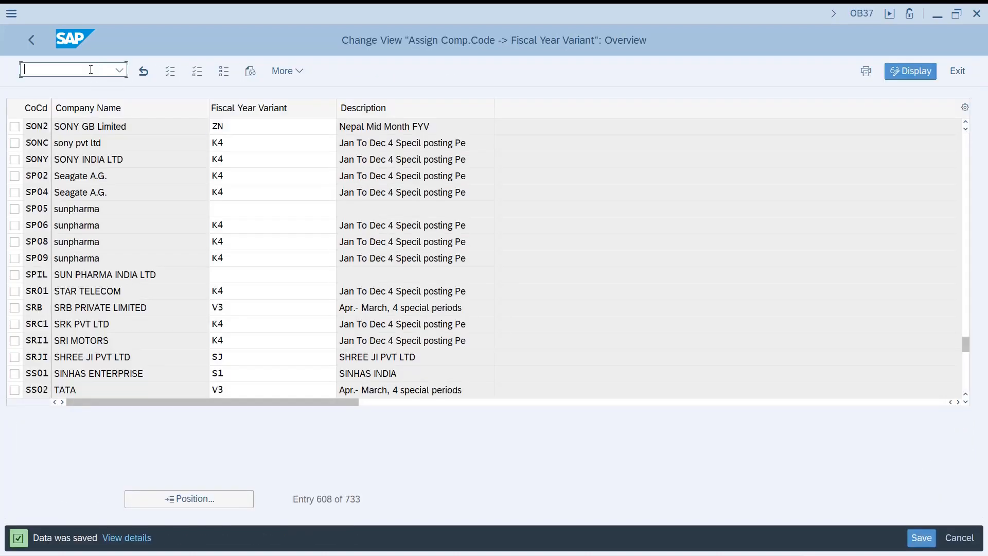
type("/ofb50")
key("Return")
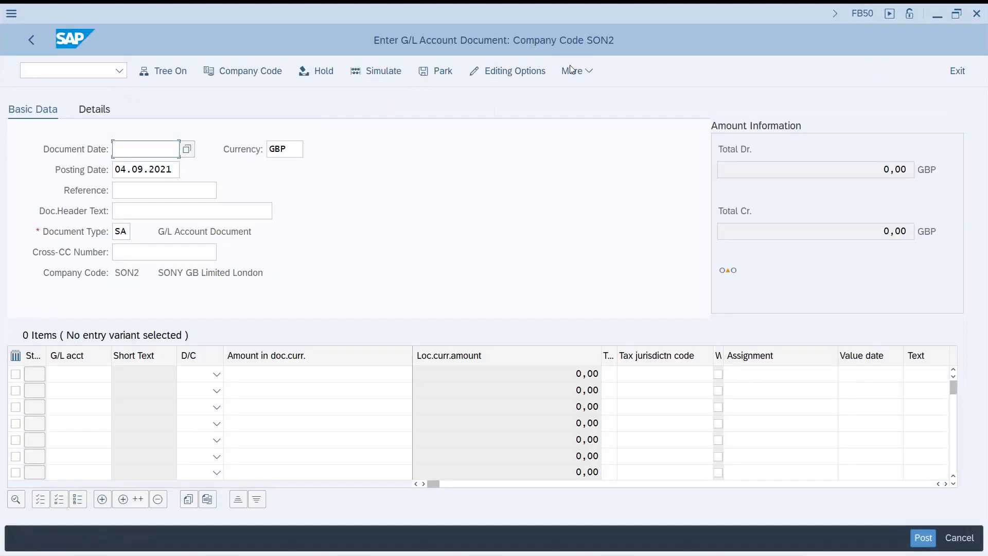
left_click(571, 70)
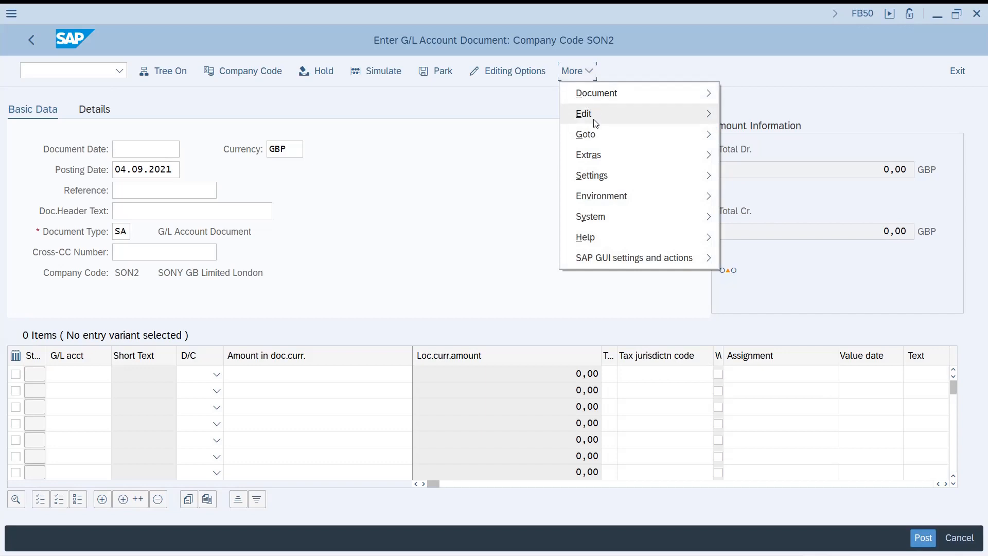
mouse_move(595, 123)
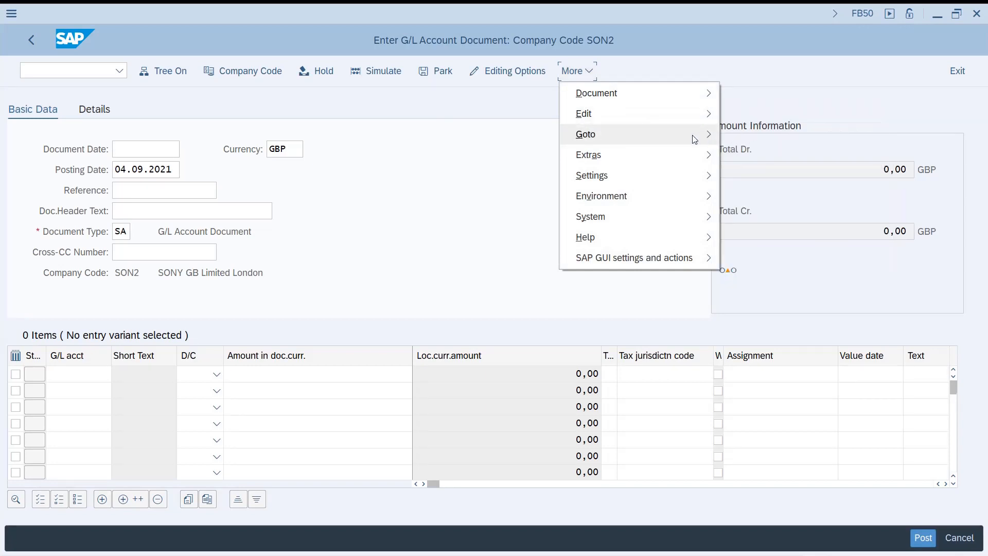
mouse_move(694, 137)
left_click(737, 135)
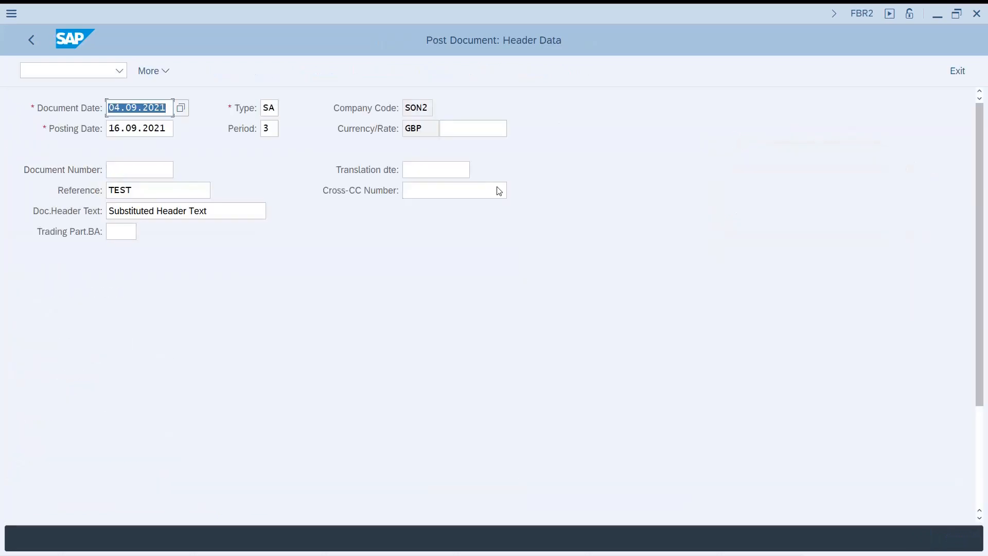
Step: Set the posting date to 04.09.2021 and continue to the document overview
left_click(115, 130)
key("shift+Left")
key("shift+Left")
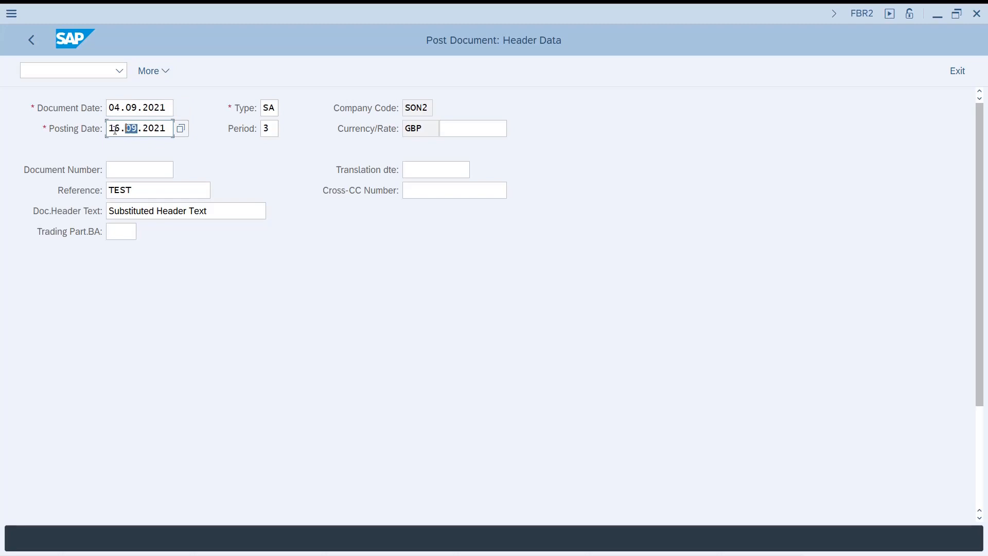
key("Left")
key("BackSpace")
key("BackSpace")
type("04")
key("Return")
Step: Compare the document's posting period with the Sep row of the period mapping in Excel
left_click(276, 130)
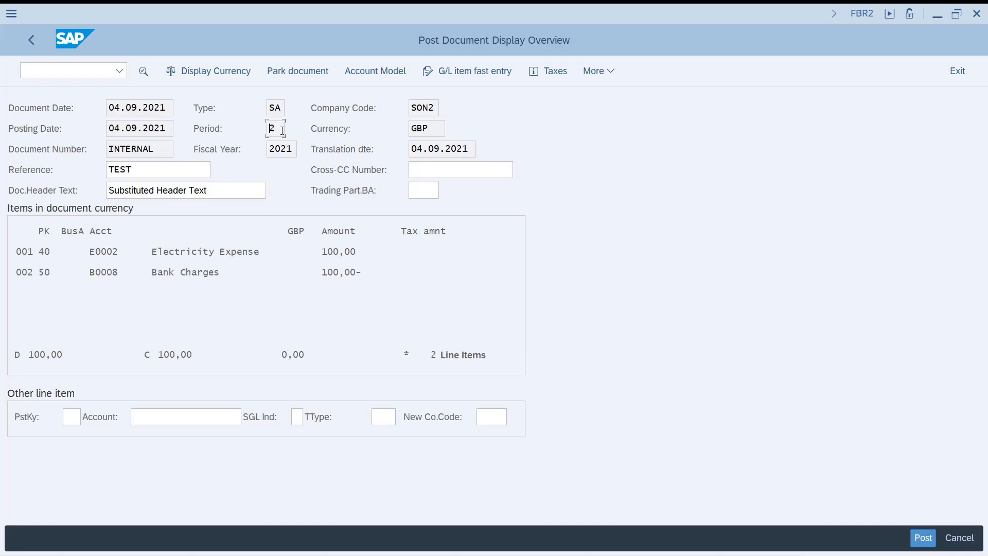
key("alt+Tab")
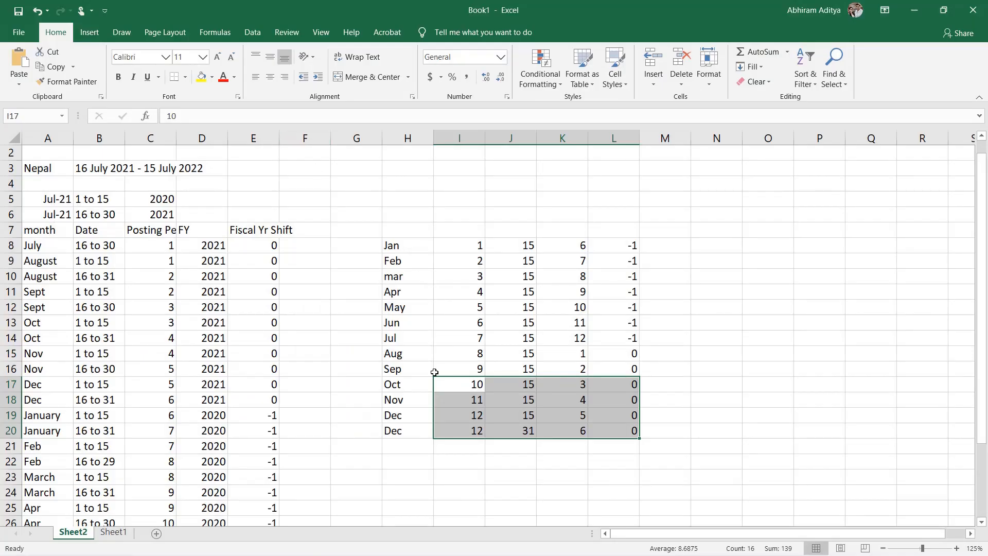
left_click(434, 372)
key("Left")
key("shift+Right")
key("shift+Right")
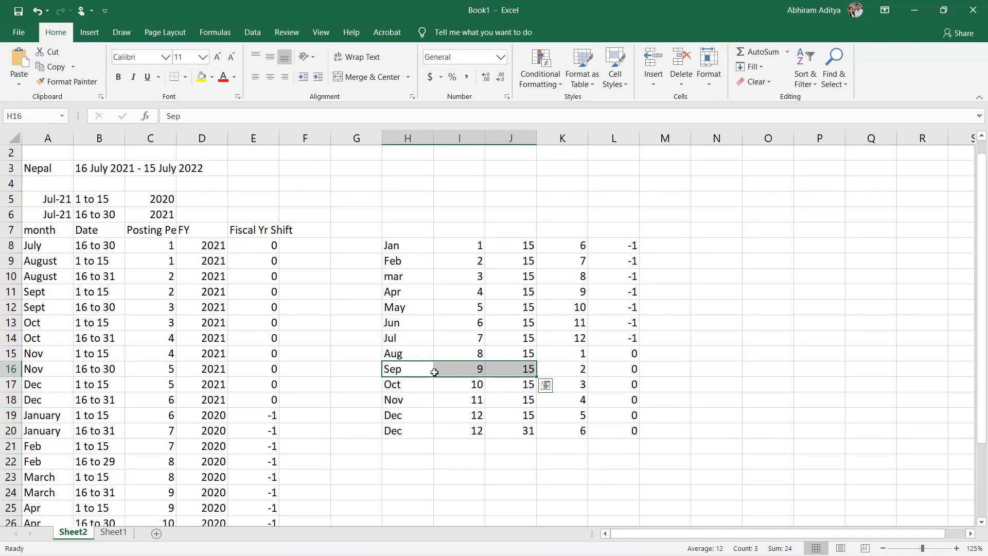
key("shift+Right")
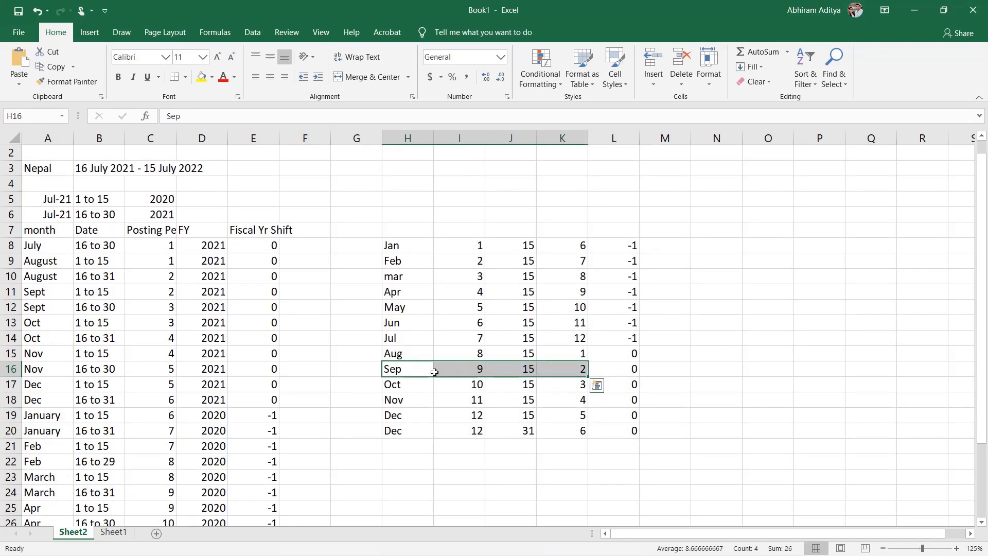
Step: Switch back to SAP, restart transaction FB50 and bring up the header data for posting with a reference document
key("alt+Tab")
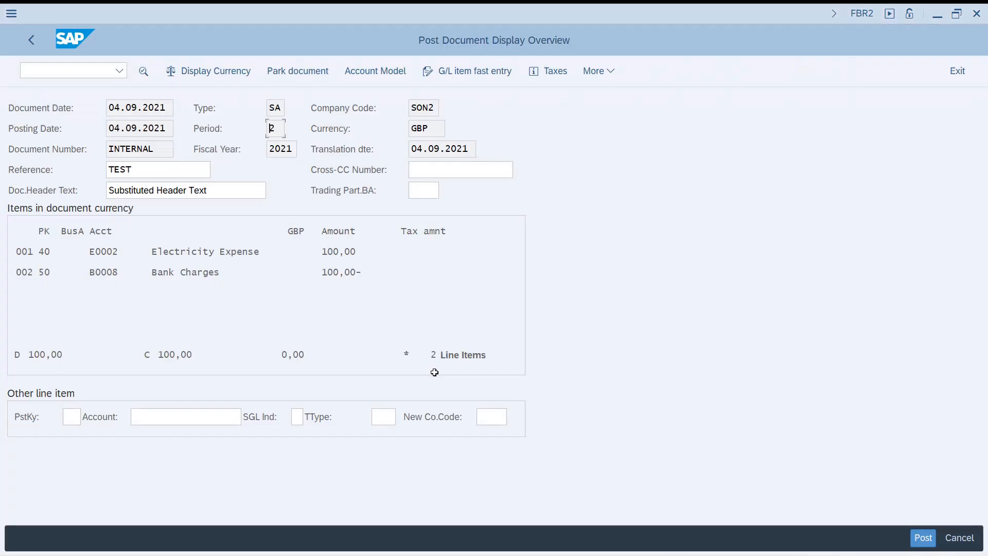
left_click(78, 71)
type("/nfb50")
key("Return")
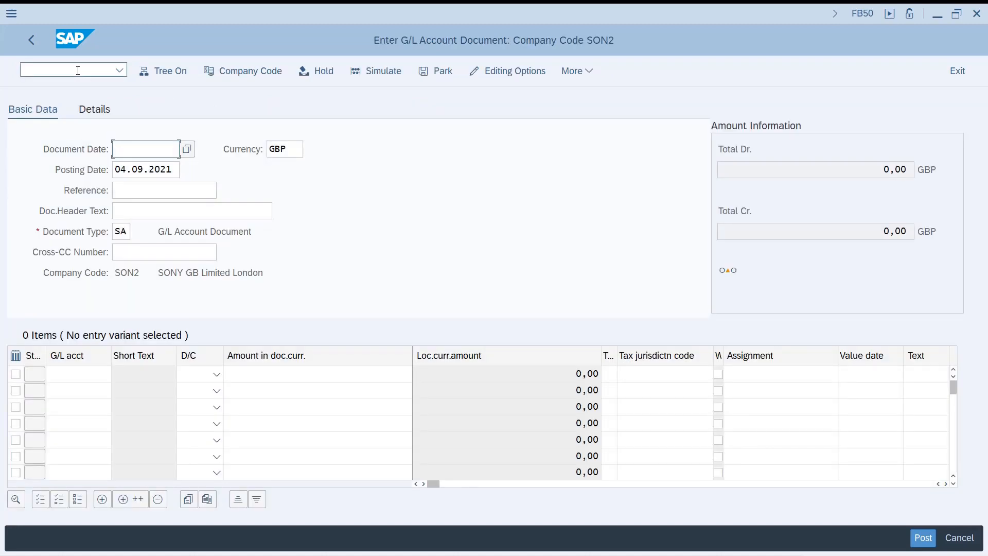
left_click(577, 72)
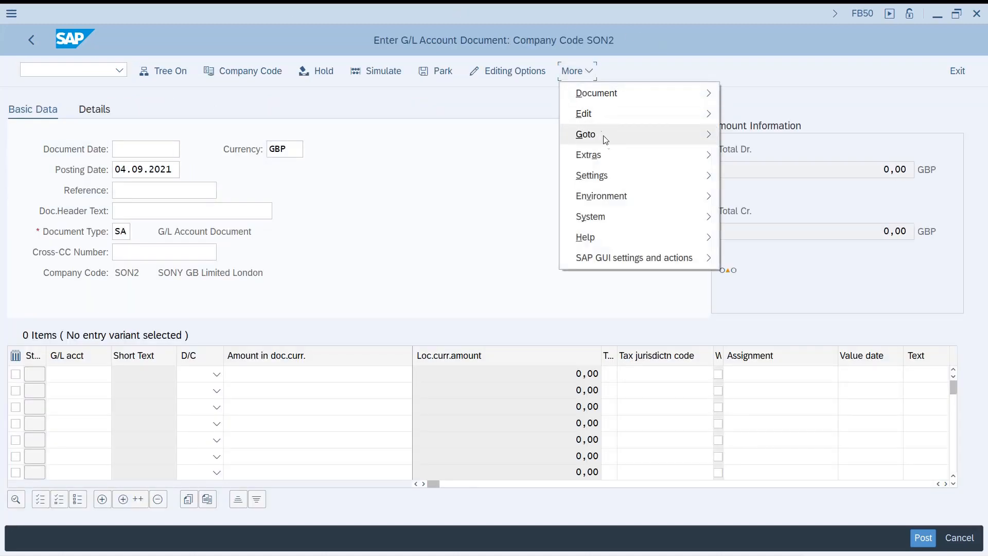
mouse_move(642, 136)
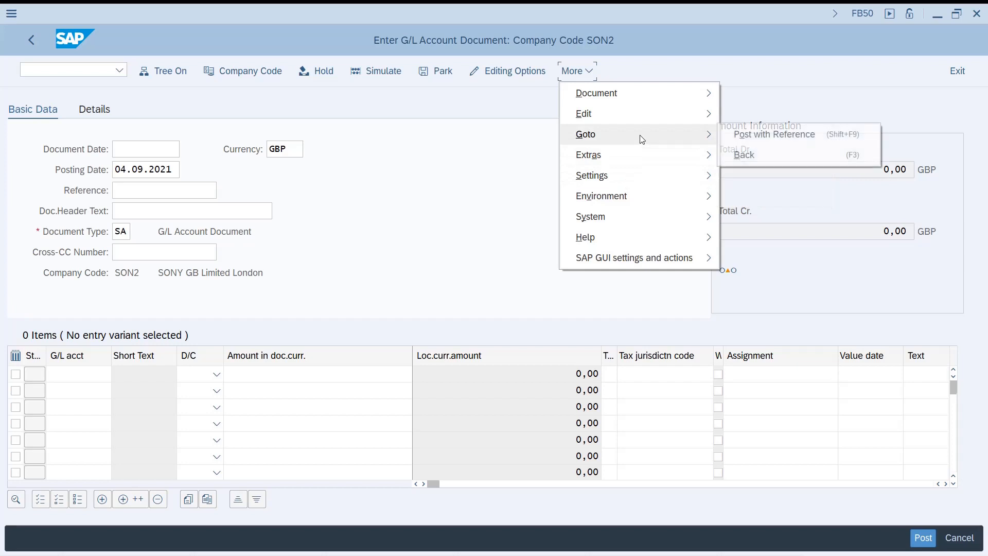
left_click(742, 145)
Step: Enter document number 100000015 and fiscal year 2021 as the posting reference and continue to the document header
type("100000015")
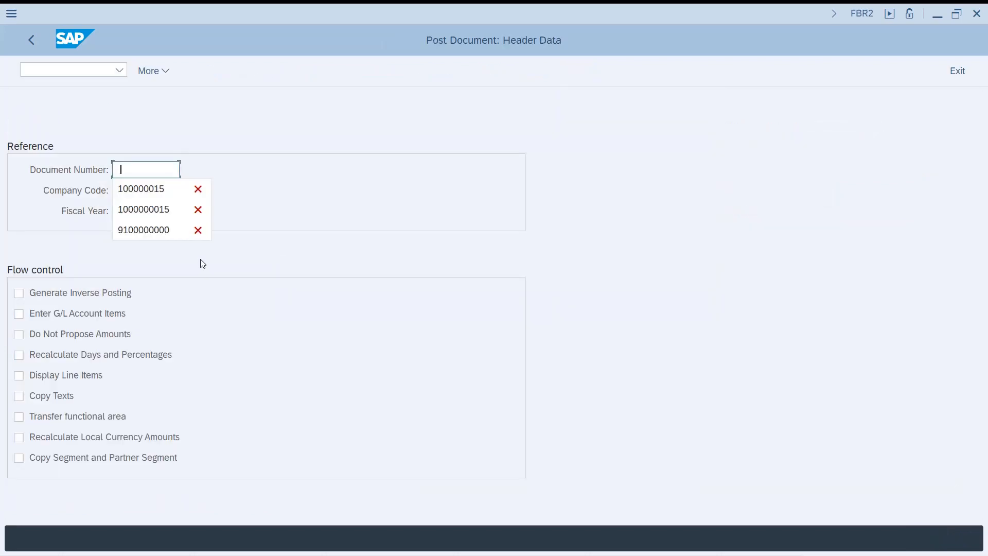
key("Tab")
key("Tab")
type("2021")
key("Return")
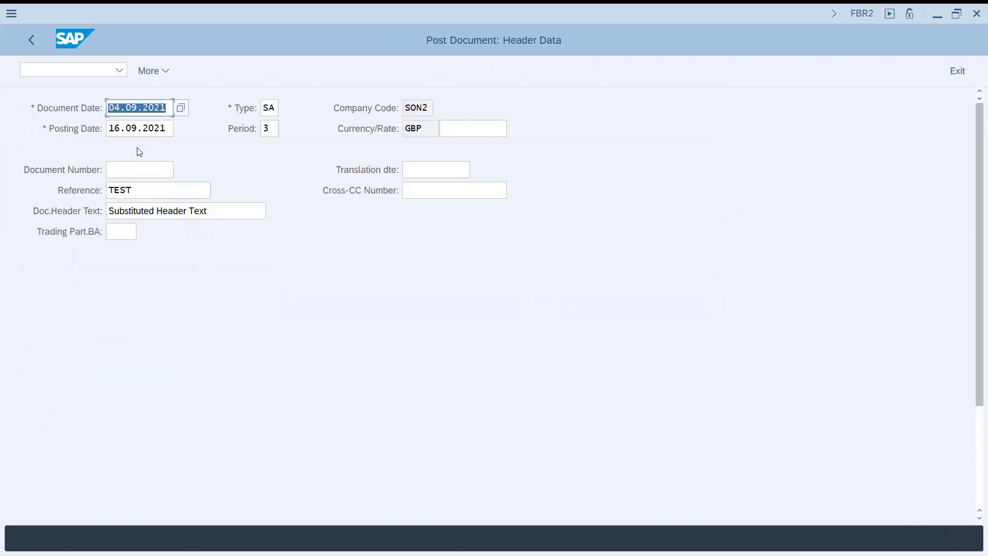
Step: Compare the period for posting date 16.09.2021 with the Oct row of the Excel mapping and continue to the document overview
left_click(121, 129)
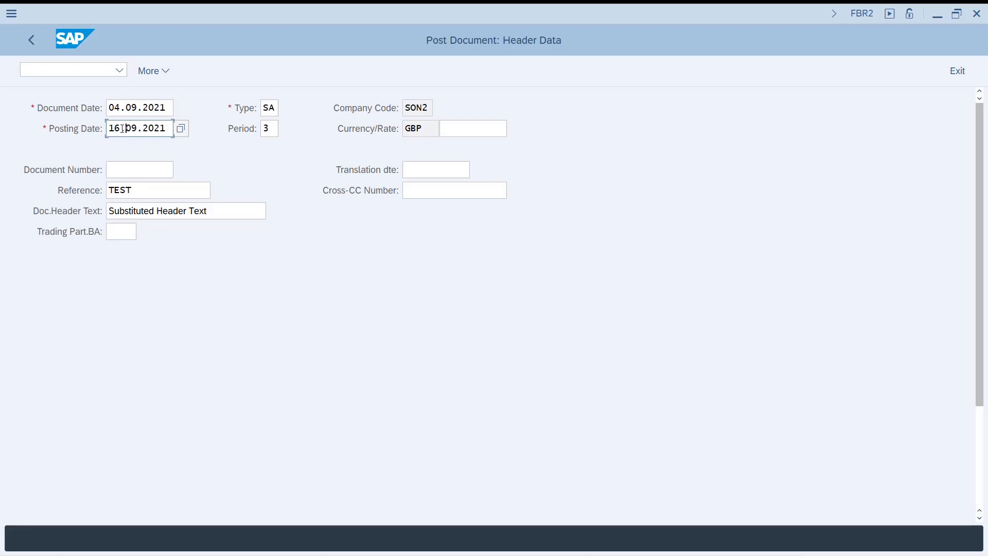
key("alt+Tab")
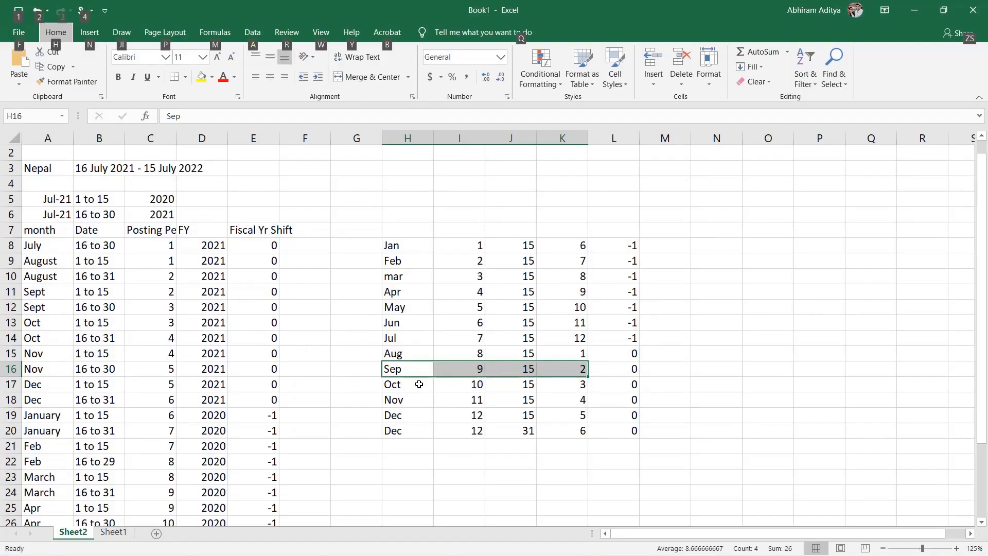
left_click_drag(412, 384, 589, 384)
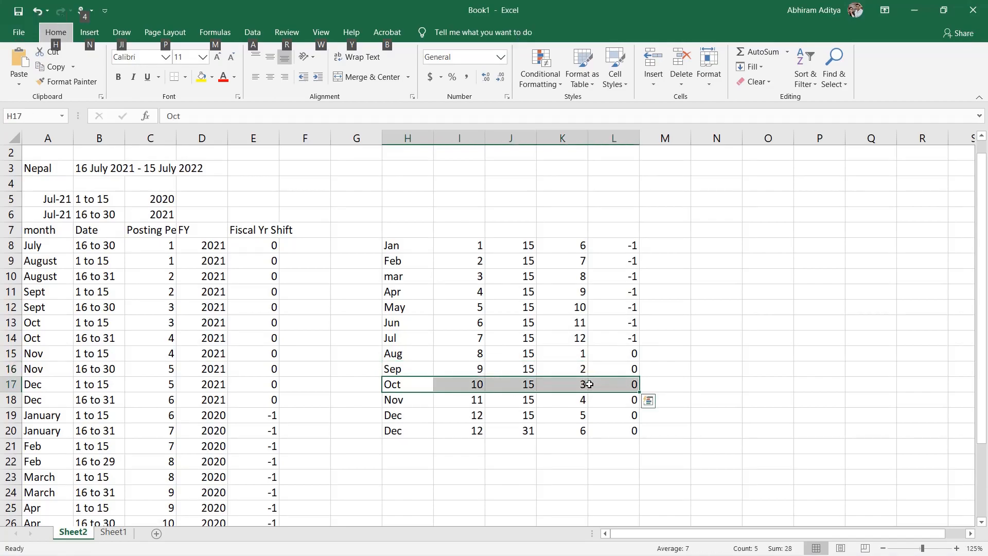
key("alt+Tab")
key("Return")
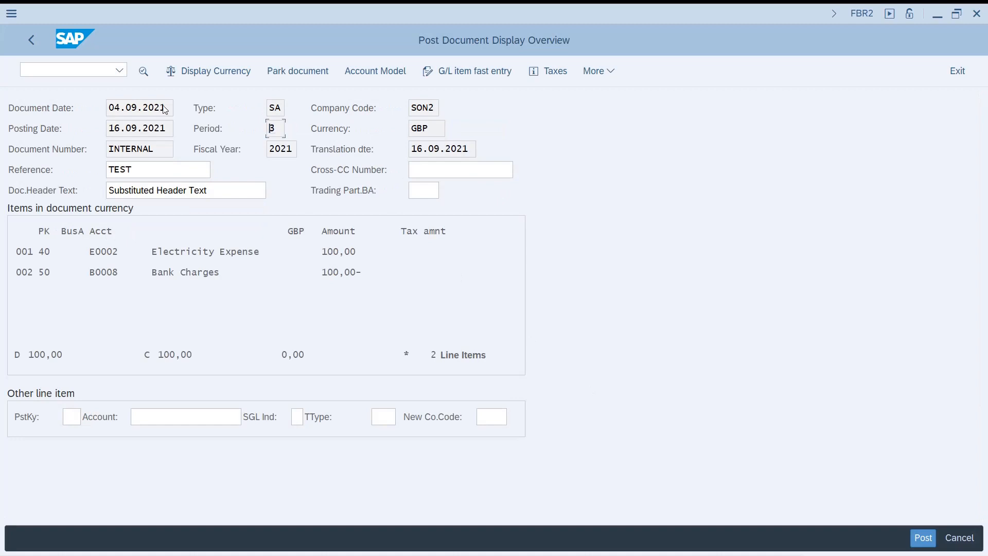
Step: Restart transaction FB50 and load document 100000015 of fiscal year 2021 as the reference for a new posting
left_click(98, 71)
type("/nfb50")
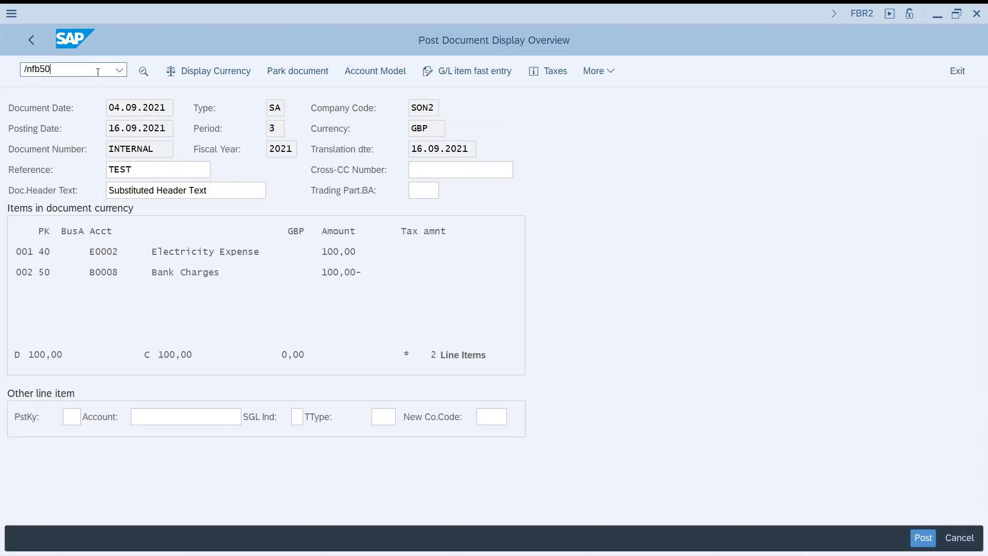
key("Return")
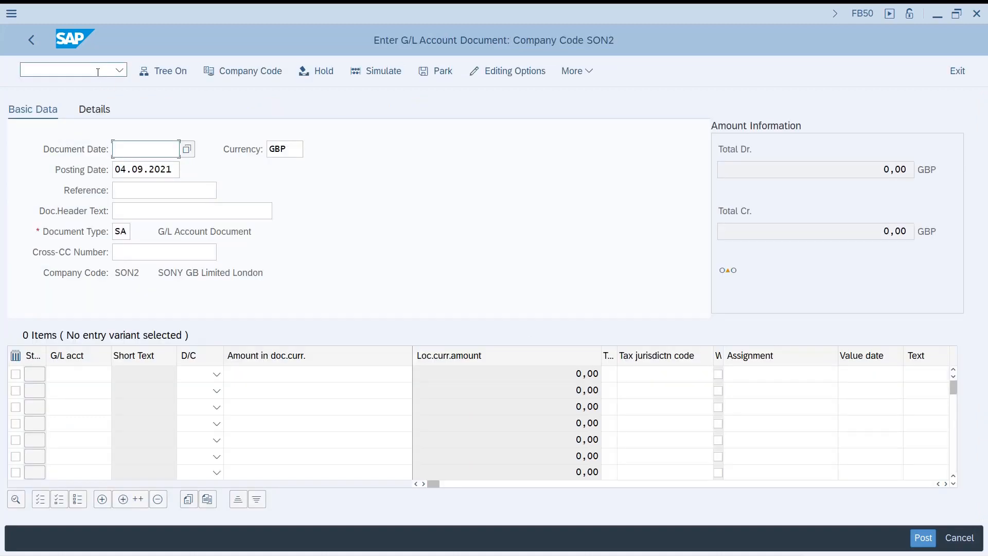
left_click(586, 75)
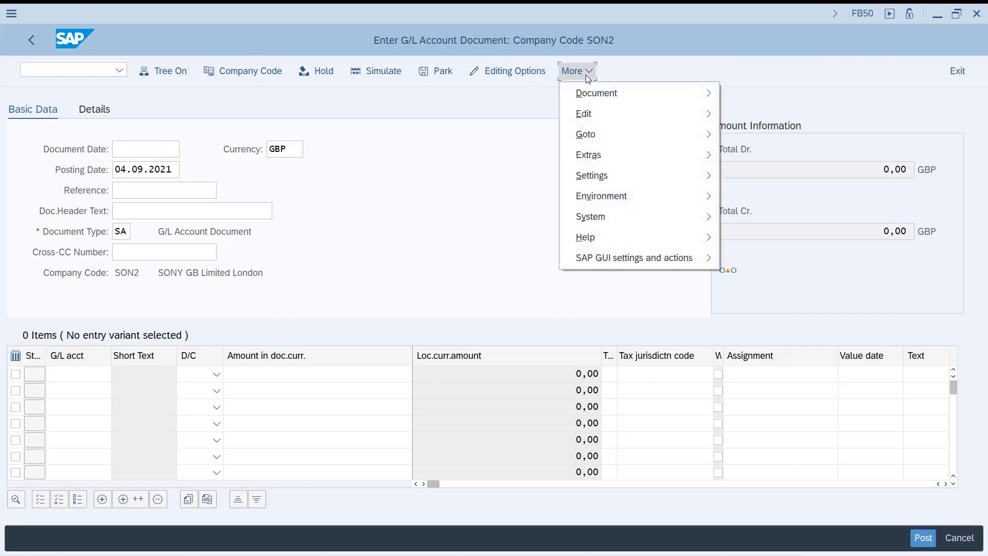
mouse_move(619, 133)
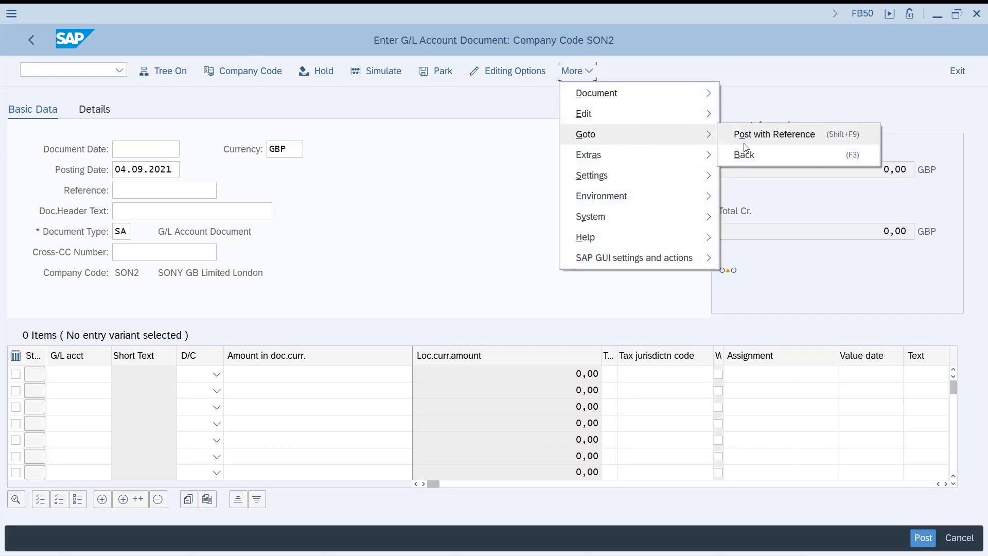
left_click(744, 144)
type("100000015")
key("Tab")
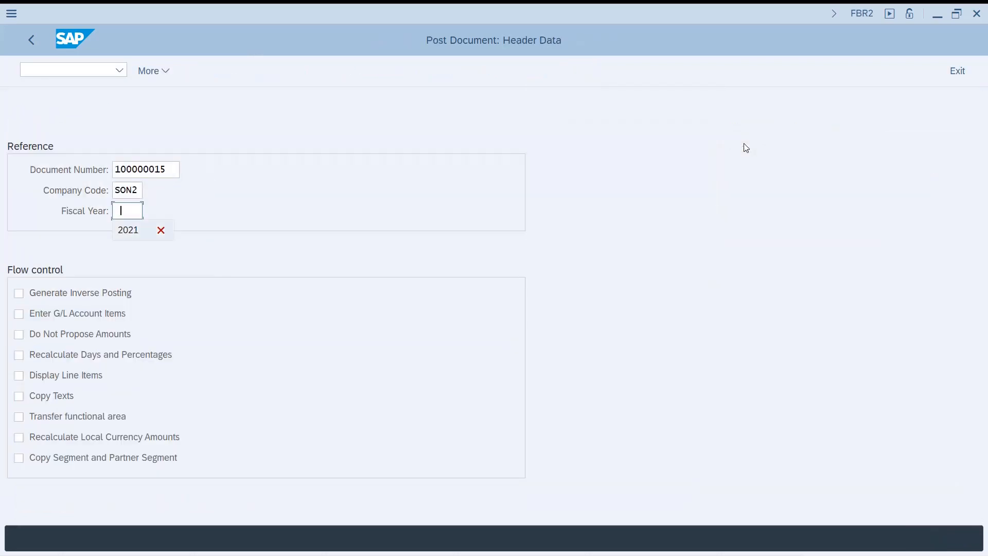
type("2021")
key("Return")
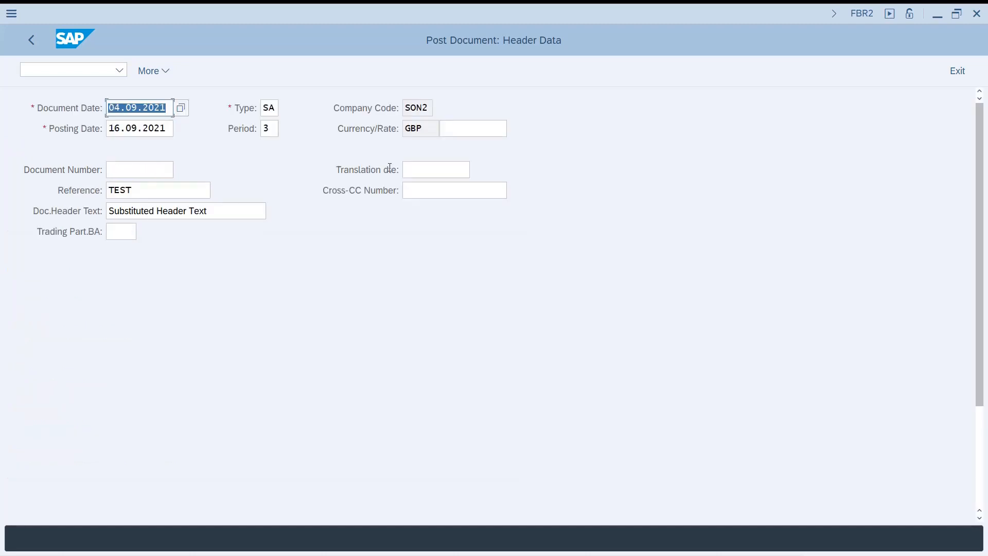
Step: Set the posting date to 01.05.2021, confirm the header data and check the derived posting period
double_click(124, 128)
key("BackSpace")
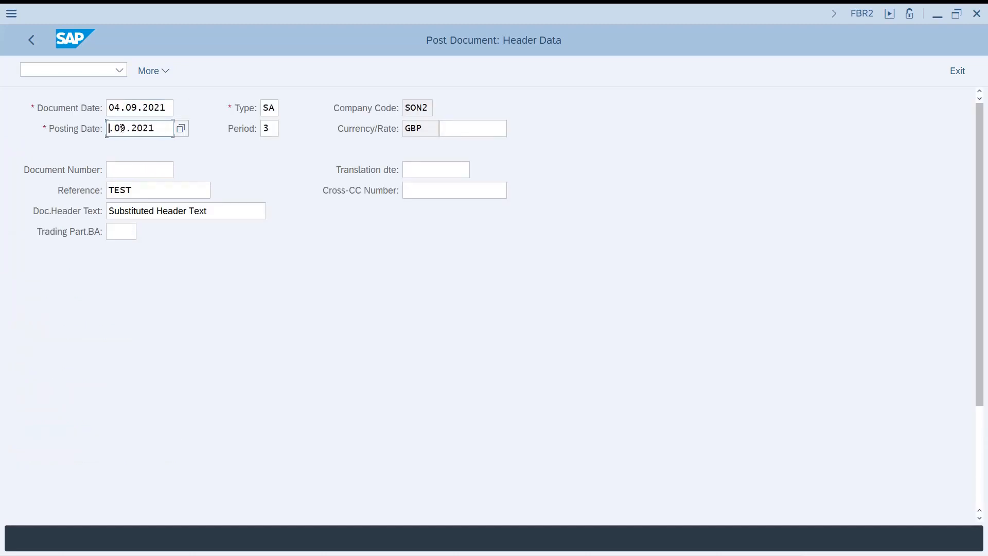
type("01")
key("Right")
key("Right")
key("Delete")
type("5")
key("Return")
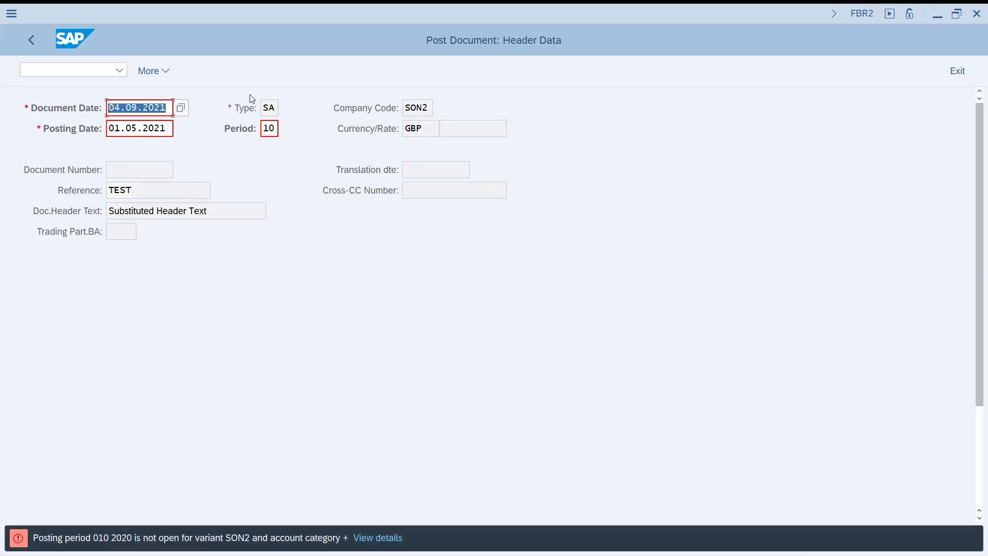
left_click(266, 129)
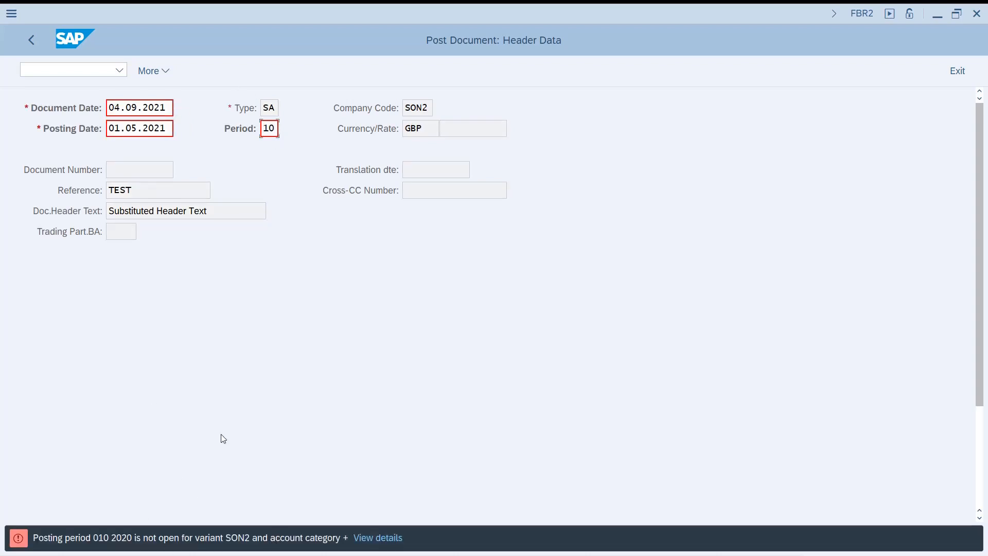